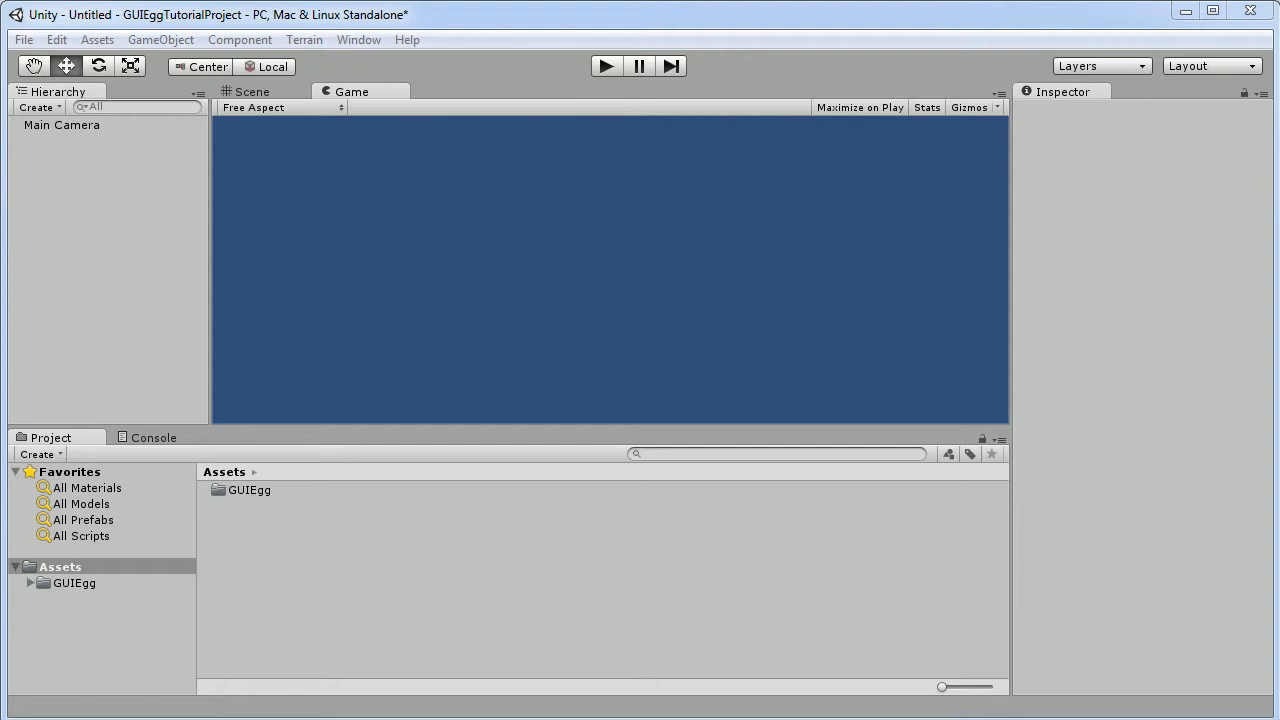
Open the GUIEgg widget window and dock it below the Inspector
{"action": "left_click", "coordinate": [810, 22]}
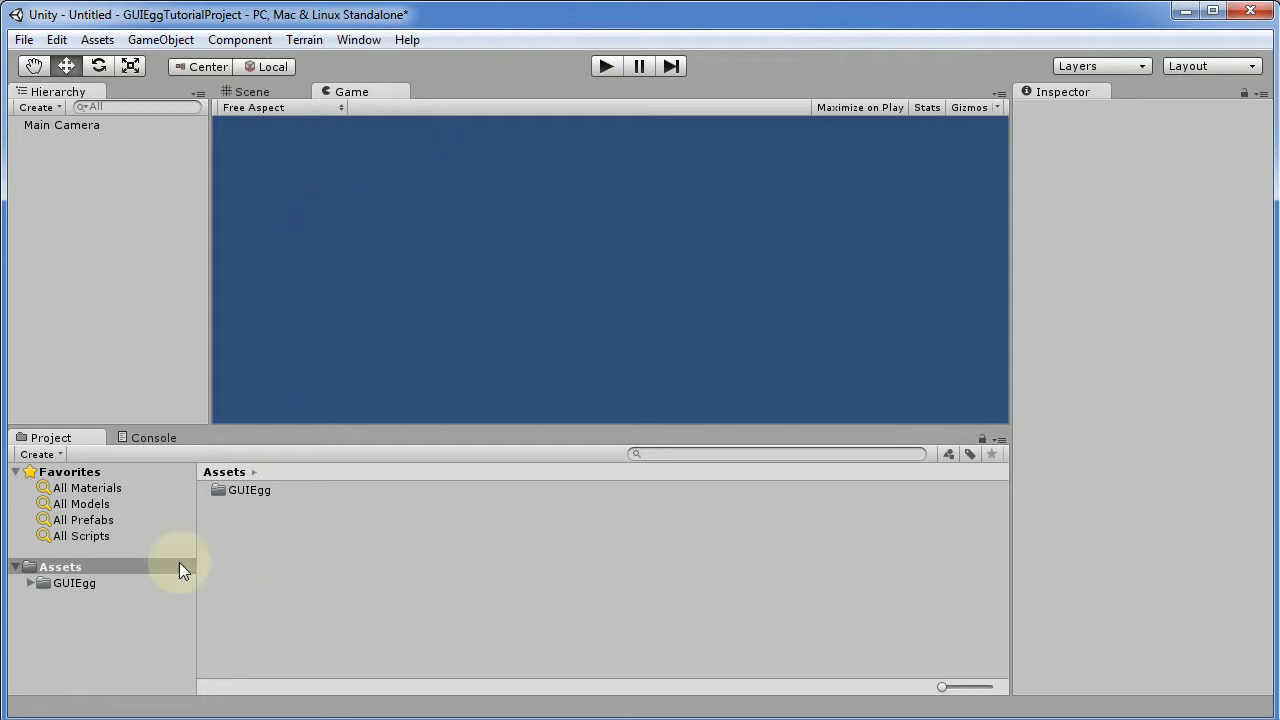
{"action": "left_click", "coordinate": [66, 584]}
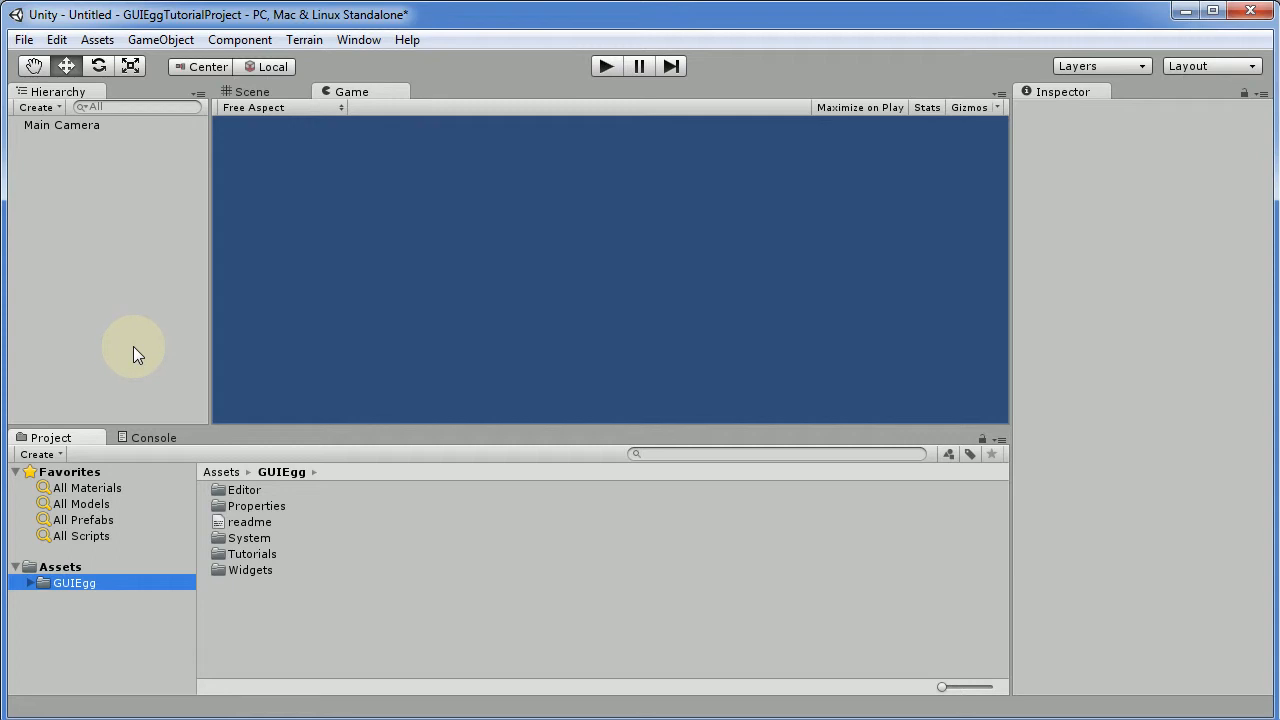
{"action": "left_click", "coordinate": [367, 39]}
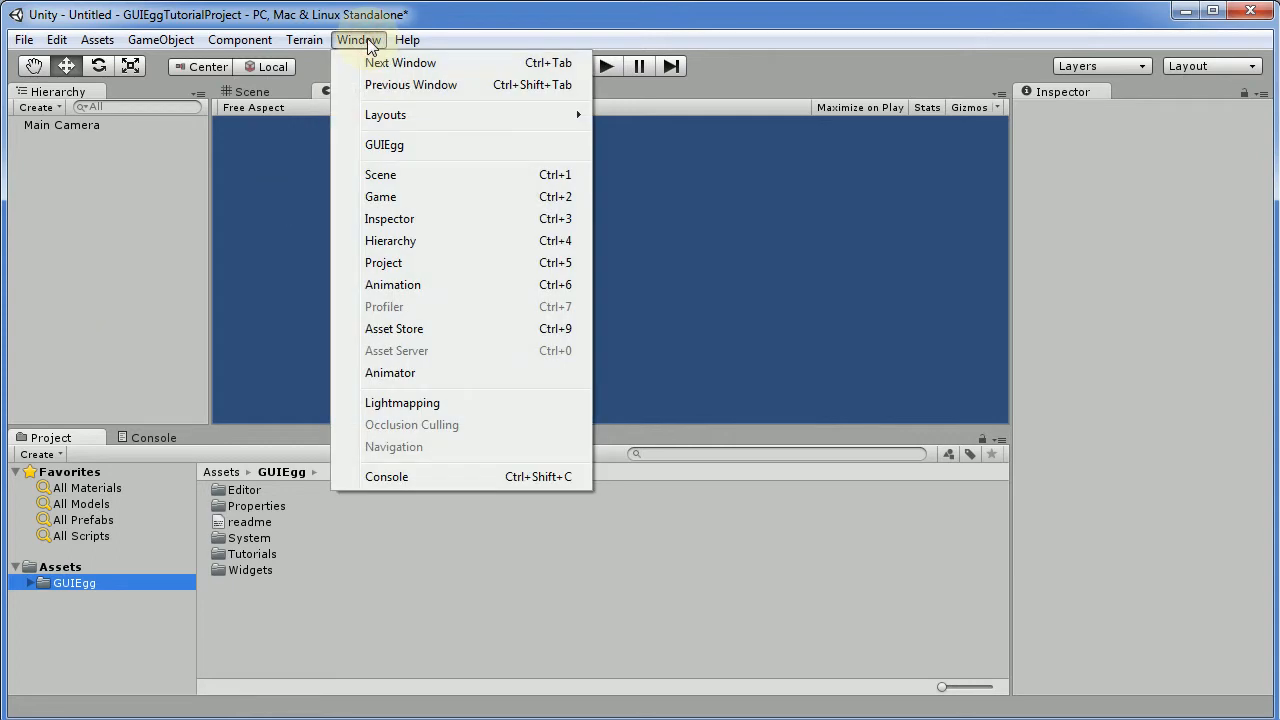
{"action": "left_click", "coordinate": [419, 150]}
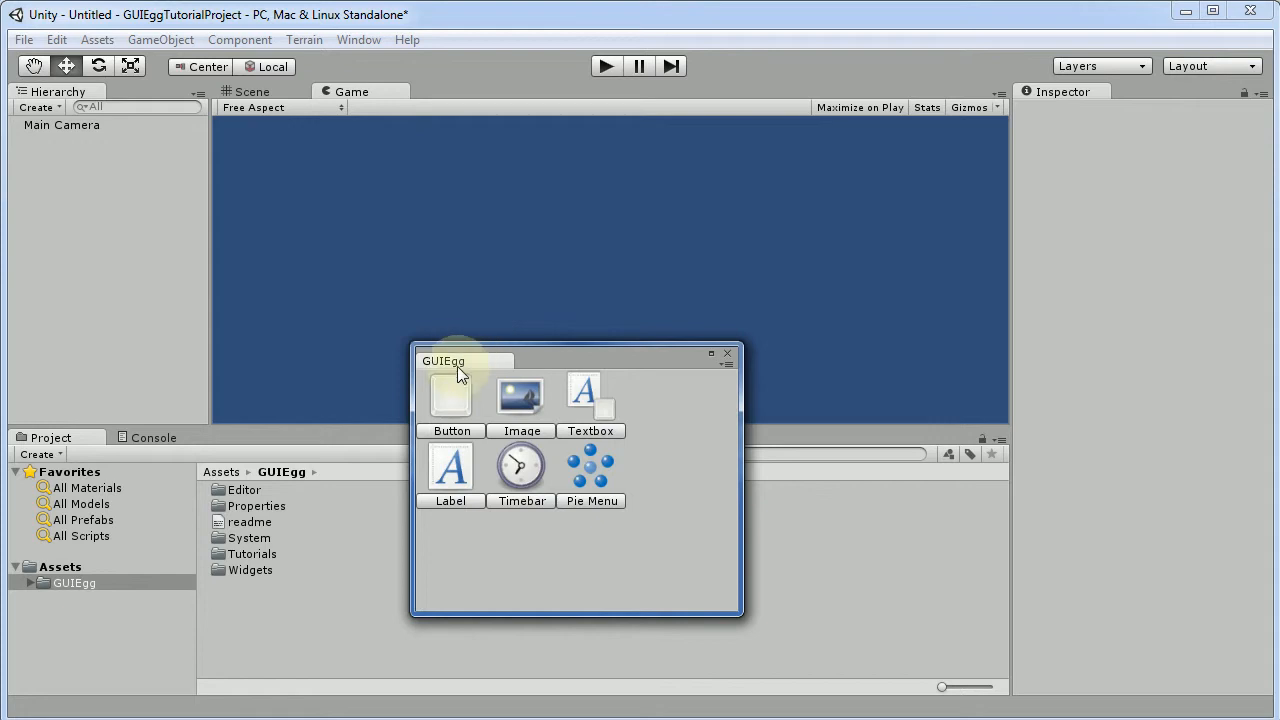
{"action": "left_click_drag", "start_coordinate": [479, 364], "coordinate": [1155, 520]}
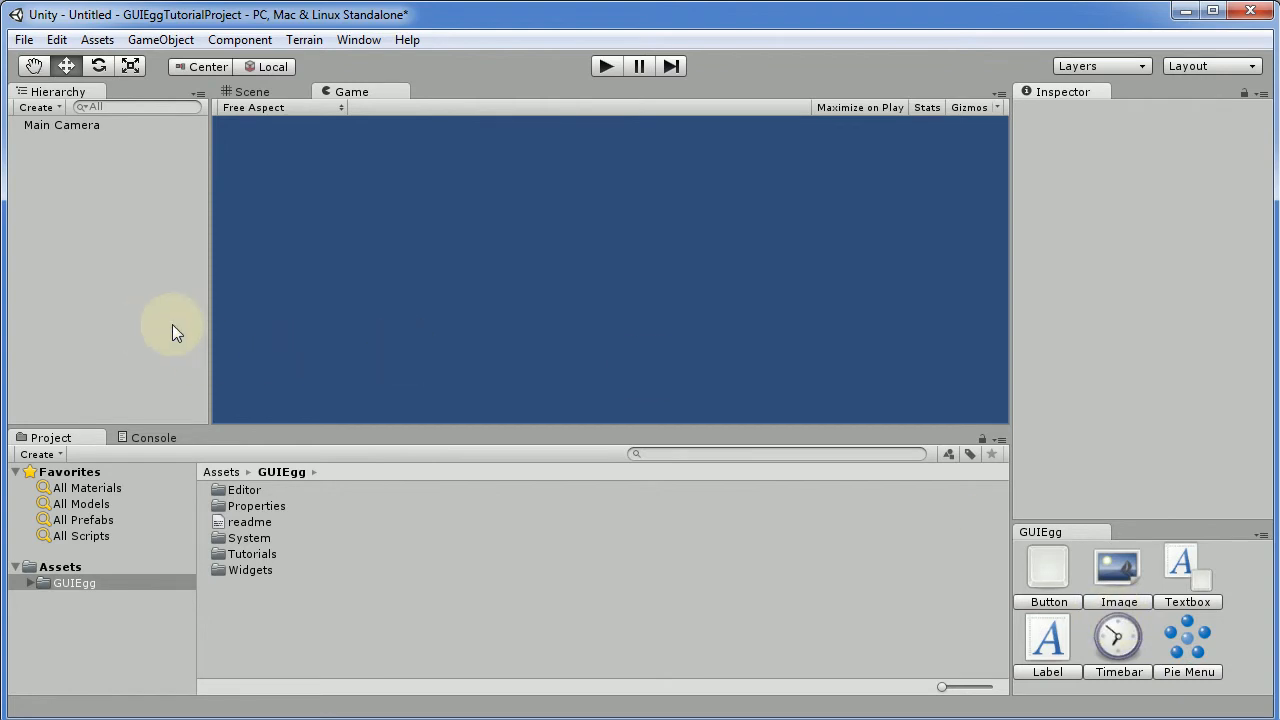
Add a GUIEgg Button widget to the scene and open the Textures folder inside GUIEgg's Tutorials folder
{"action": "left_click", "coordinate": [1049, 564]}
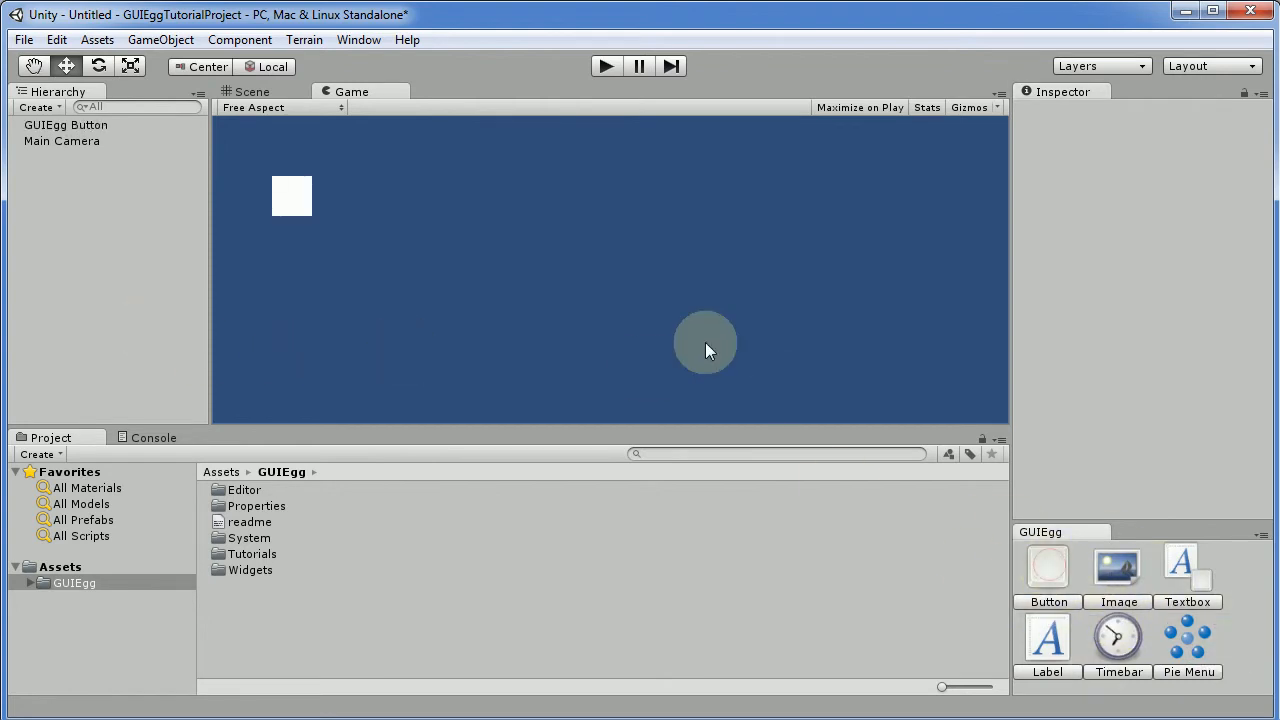
{"action": "left_click", "coordinate": [61, 125]}
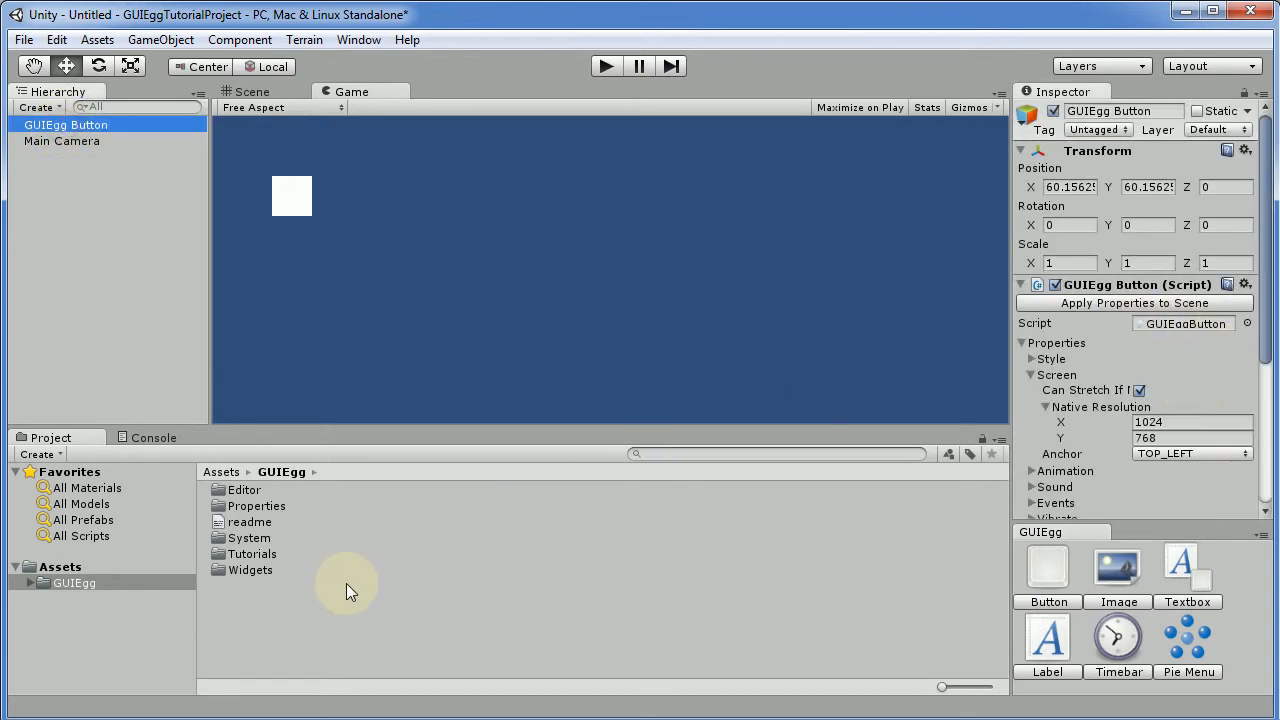
{"action": "double_click", "coordinate": [244, 552]}
{"action": "double_click", "coordinate": [252, 539]}
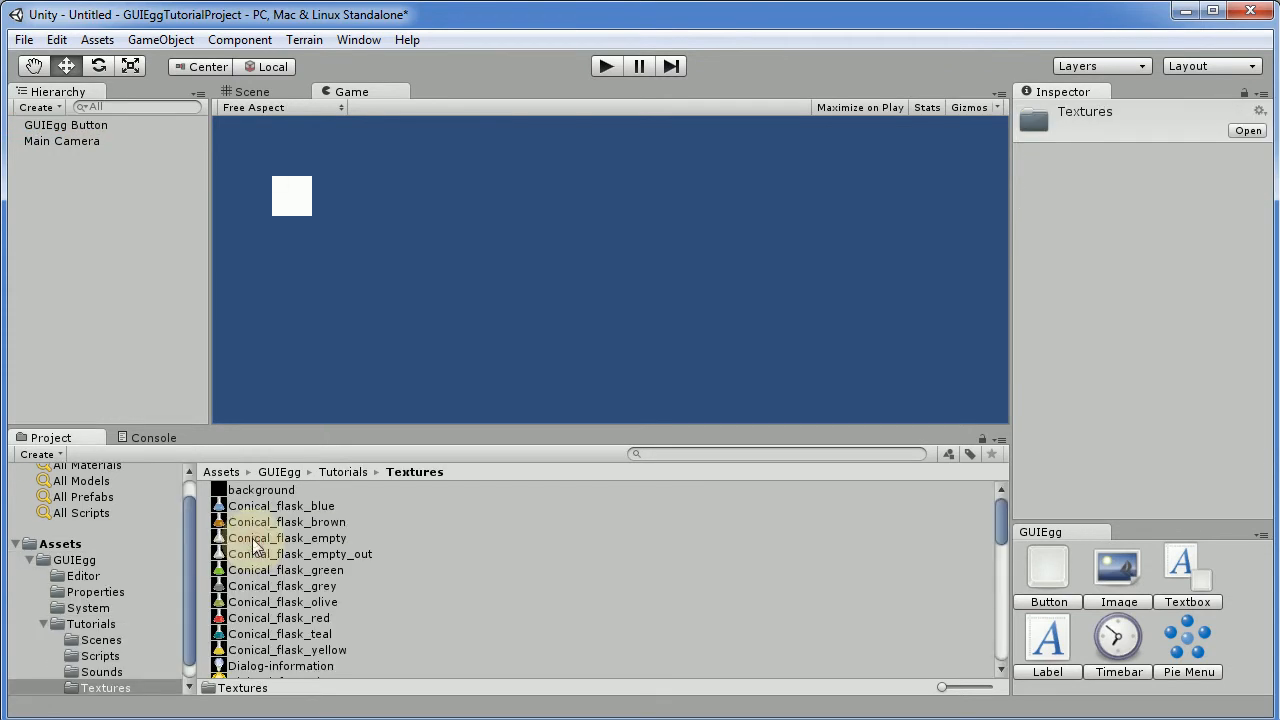
Assign the GUIEggIcon texture as the default texture of the GUIEgg Button
{"action": "left_click", "coordinate": [72, 128]}
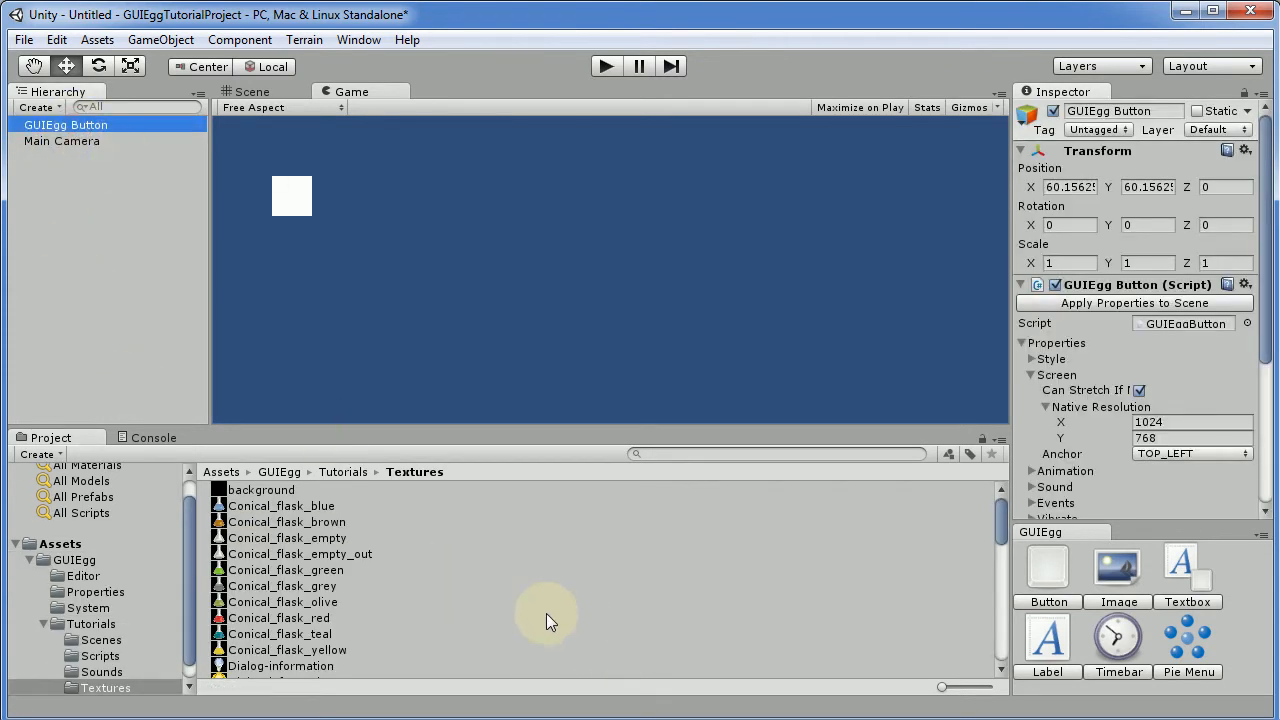
{"action": "left_click", "coordinate": [305, 586]}
{"action": "scroll", "coordinate": [302, 580], "scroll_direction": "down", "scroll_amount": 5}
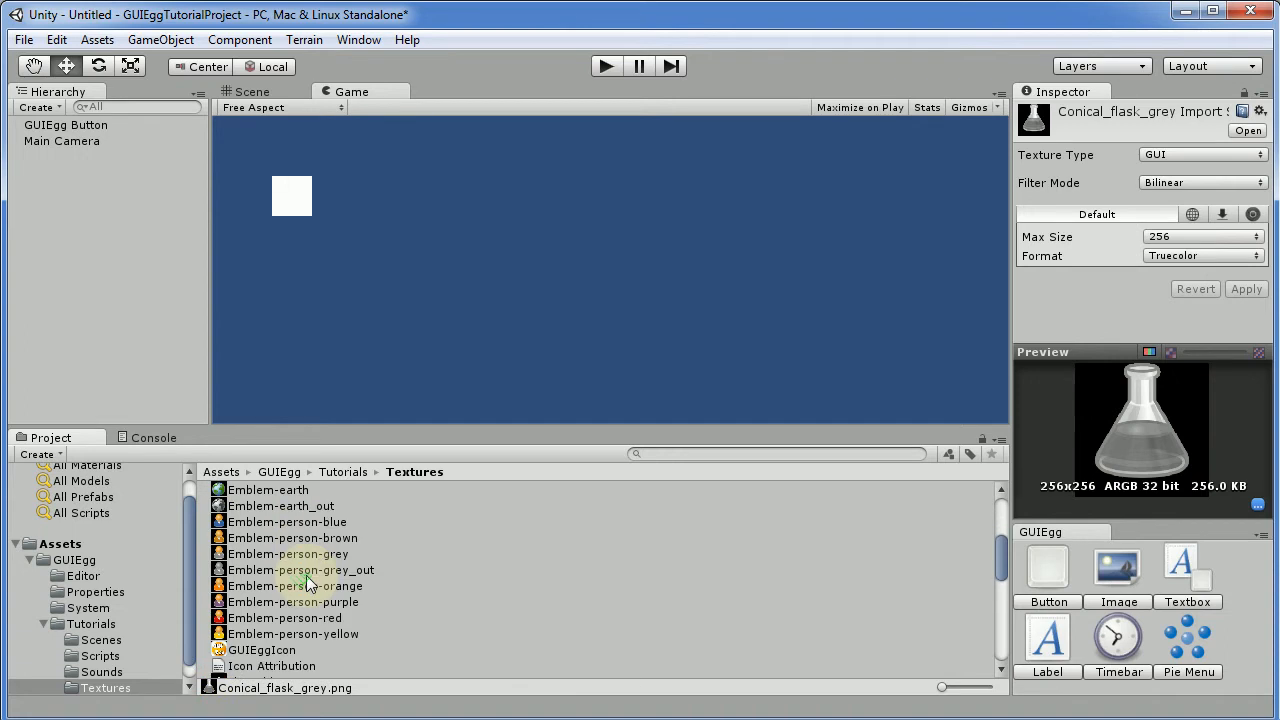
{"action": "scroll", "coordinate": [351, 605], "scroll_direction": "down", "scroll_amount": 3}
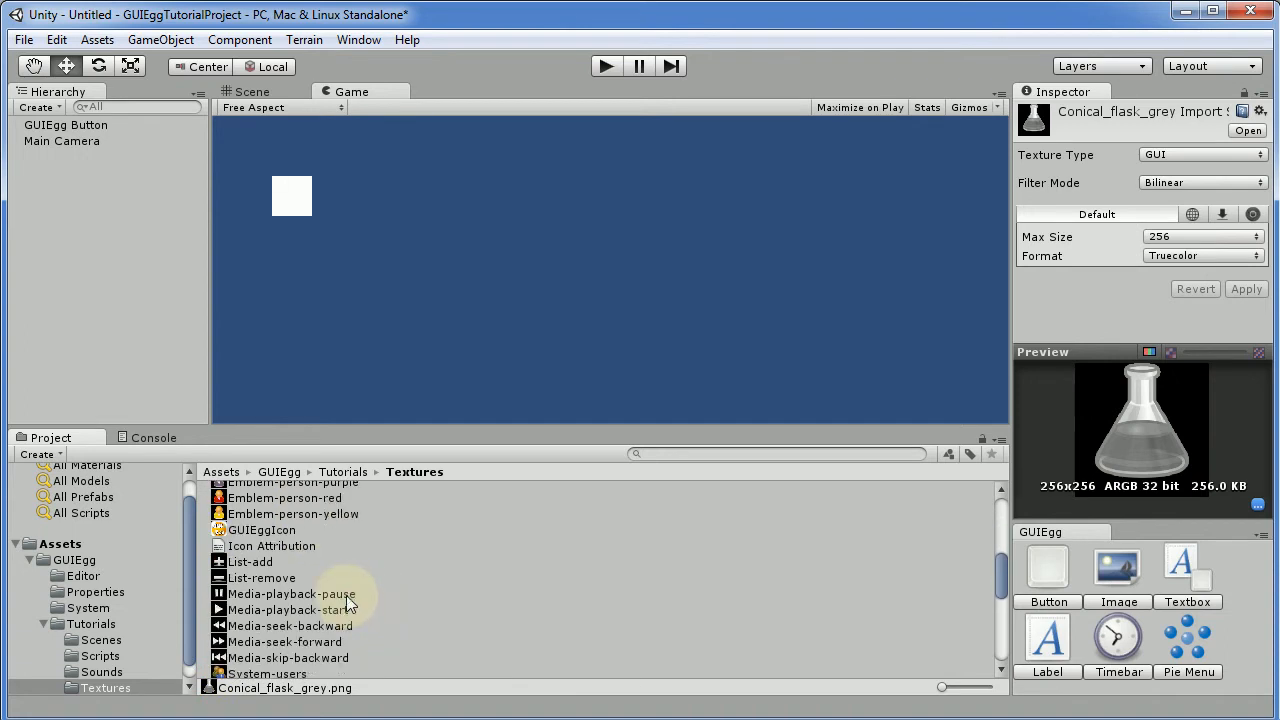
{"action": "scroll", "coordinate": [340, 595], "scroll_direction": "down", "scroll_amount": 2}
{"action": "scroll", "coordinate": [339, 595], "scroll_direction": "up", "scroll_amount": 5}
{"action": "left_click", "coordinate": [45, 125]}
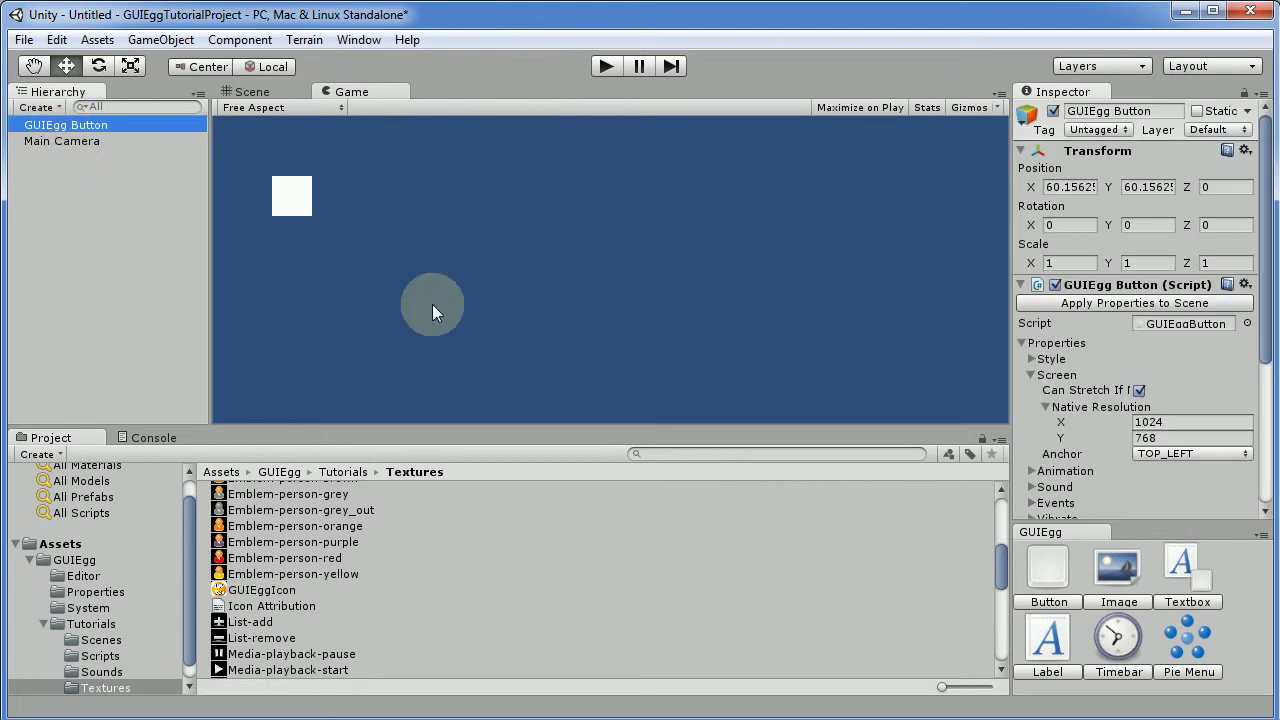
{"action": "left_click_drag", "start_coordinate": [1266, 322], "coordinate": [1268, 468]}
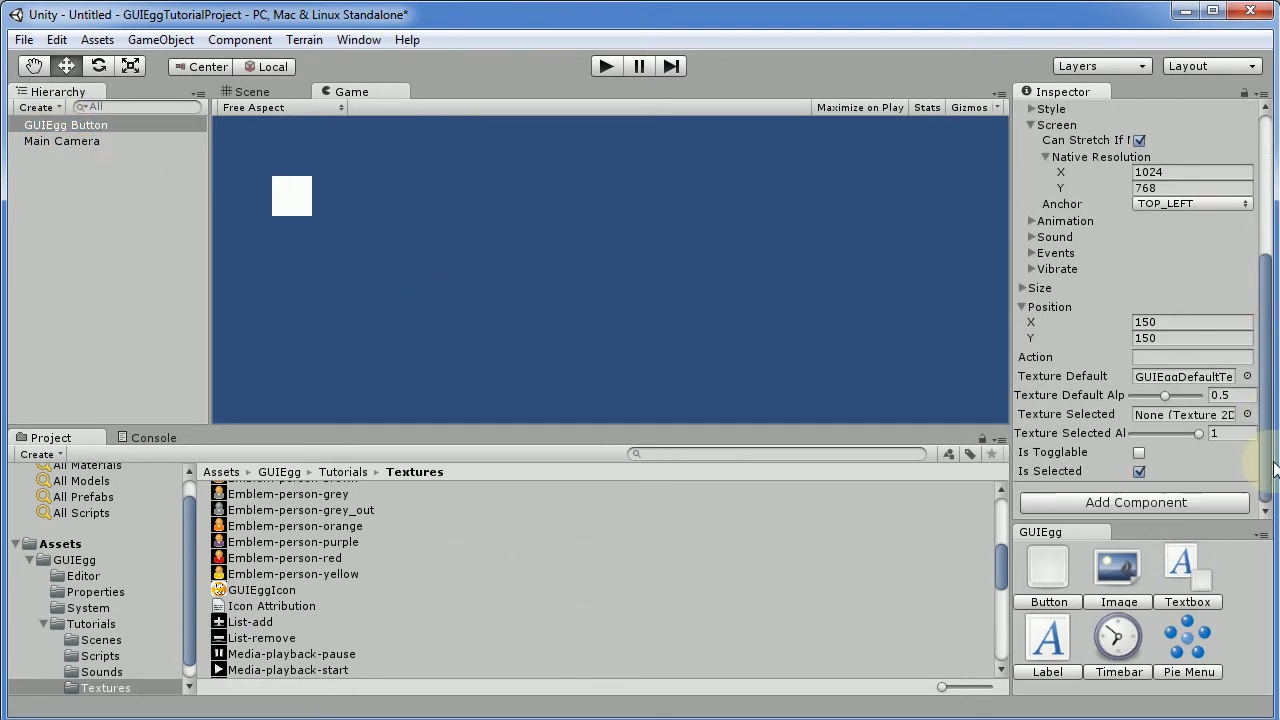
{"action": "left_click", "coordinate": [1030, 125]}
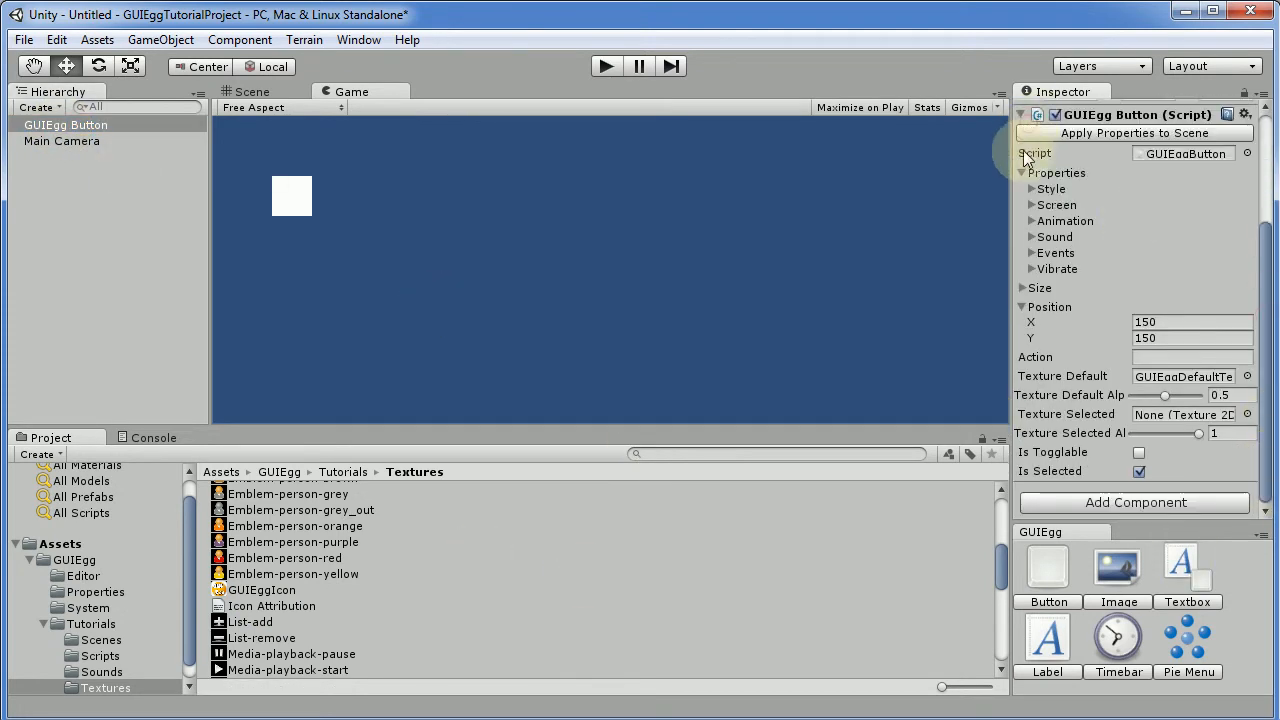
{"action": "left_click", "coordinate": [1022, 174]}
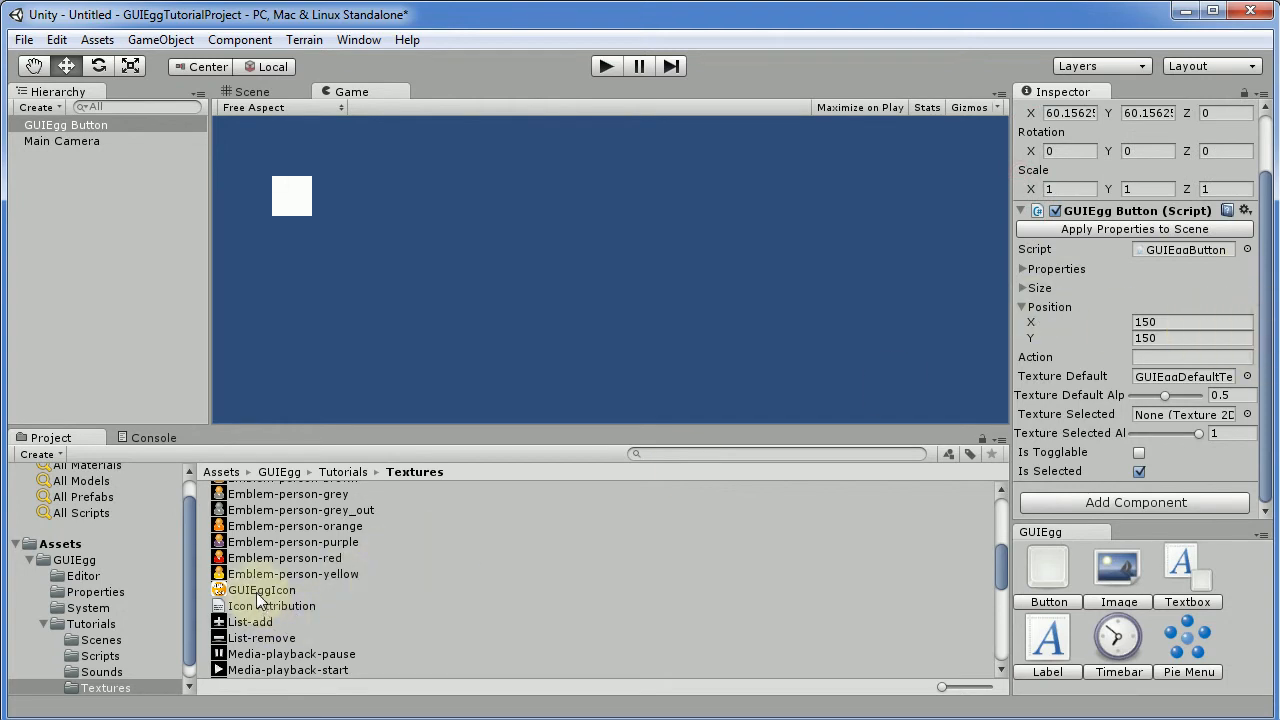
{"action": "left_click_drag", "start_coordinate": [256, 592], "coordinate": [1178, 378]}
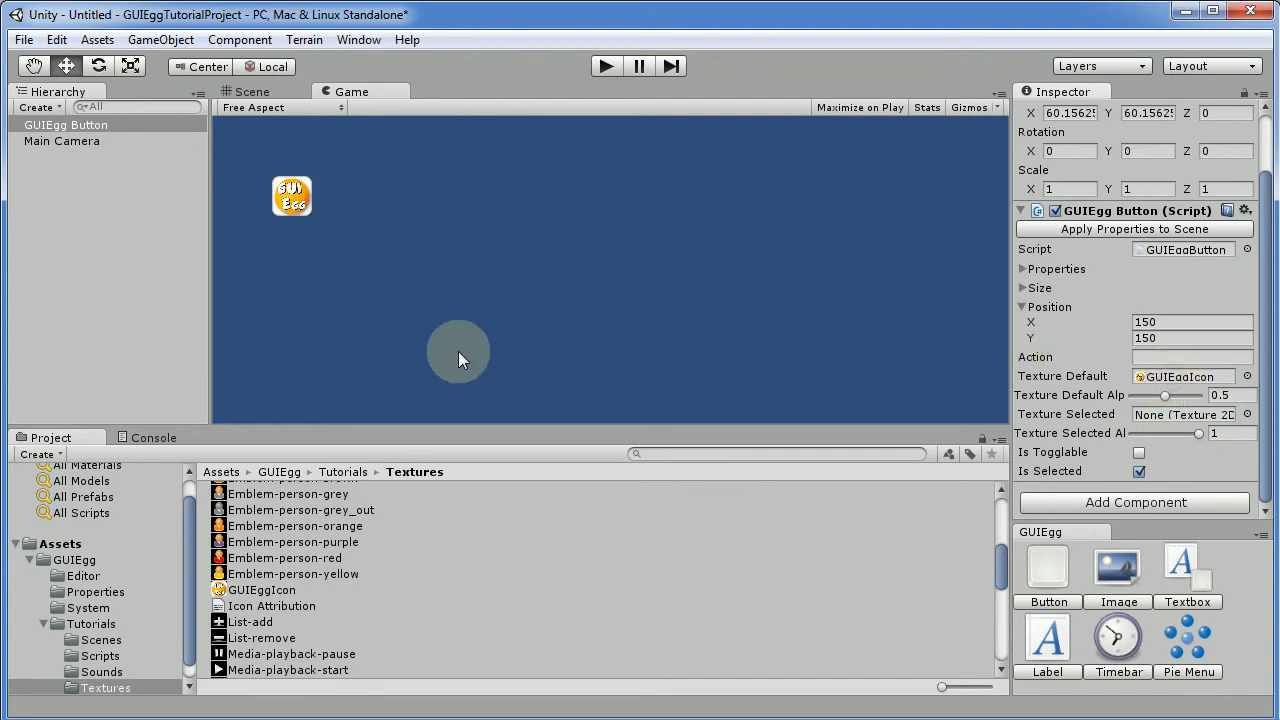
Set the GUIEgg Button's size to 400 by 400
{"action": "left_click", "coordinate": [1023, 288]}
{"action": "left_click", "coordinate": [1165, 302]}
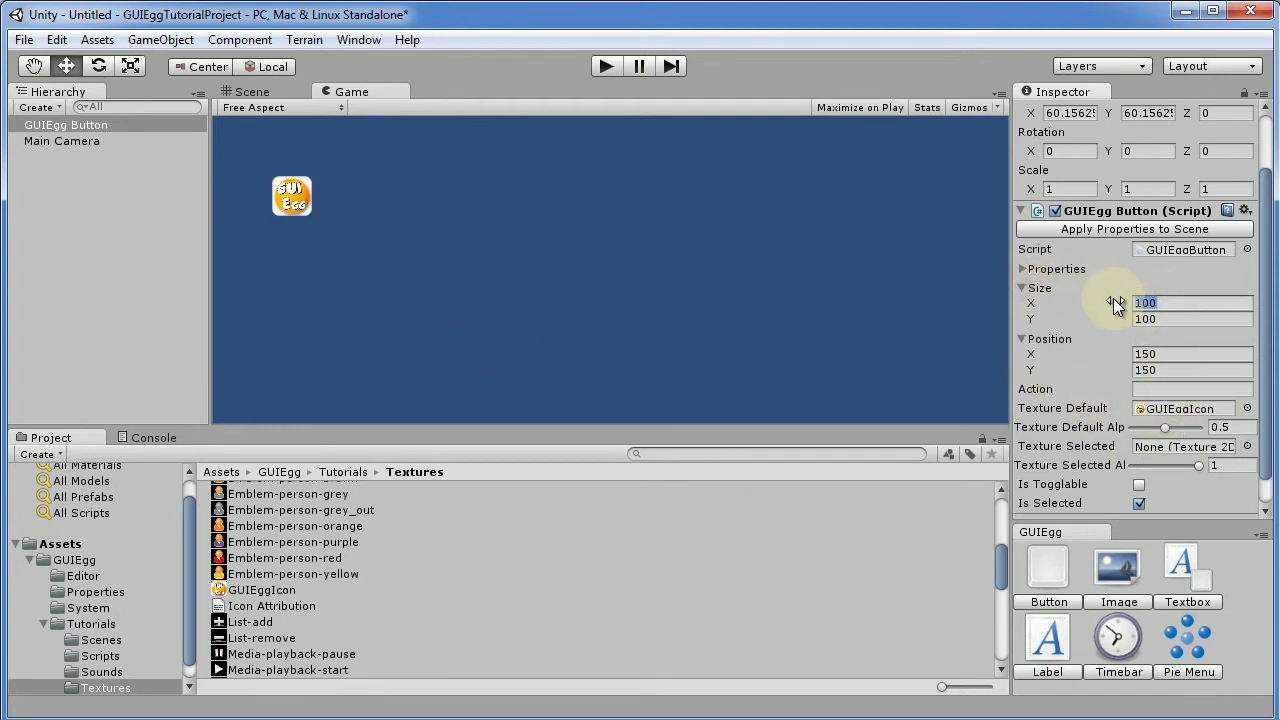
{"action": "type", "text": "400"}
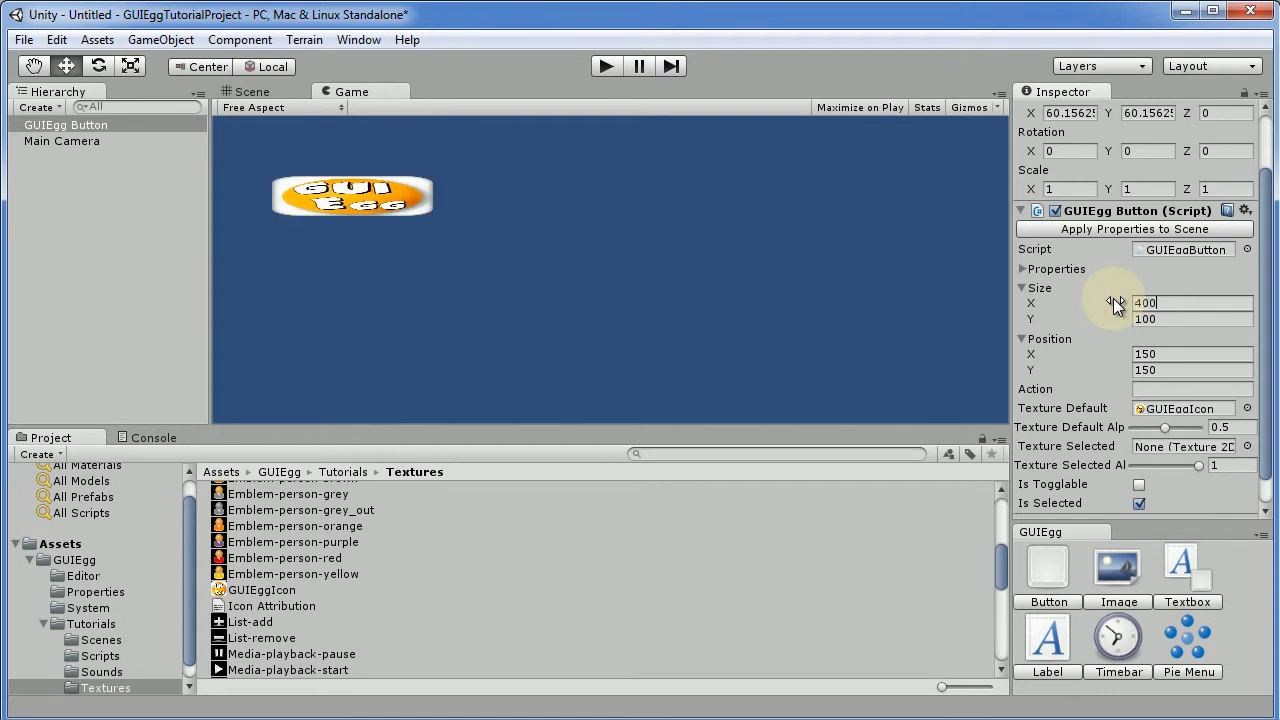
{"action": "key", "text": "Tab"}
{"action": "type", "text": "400"}
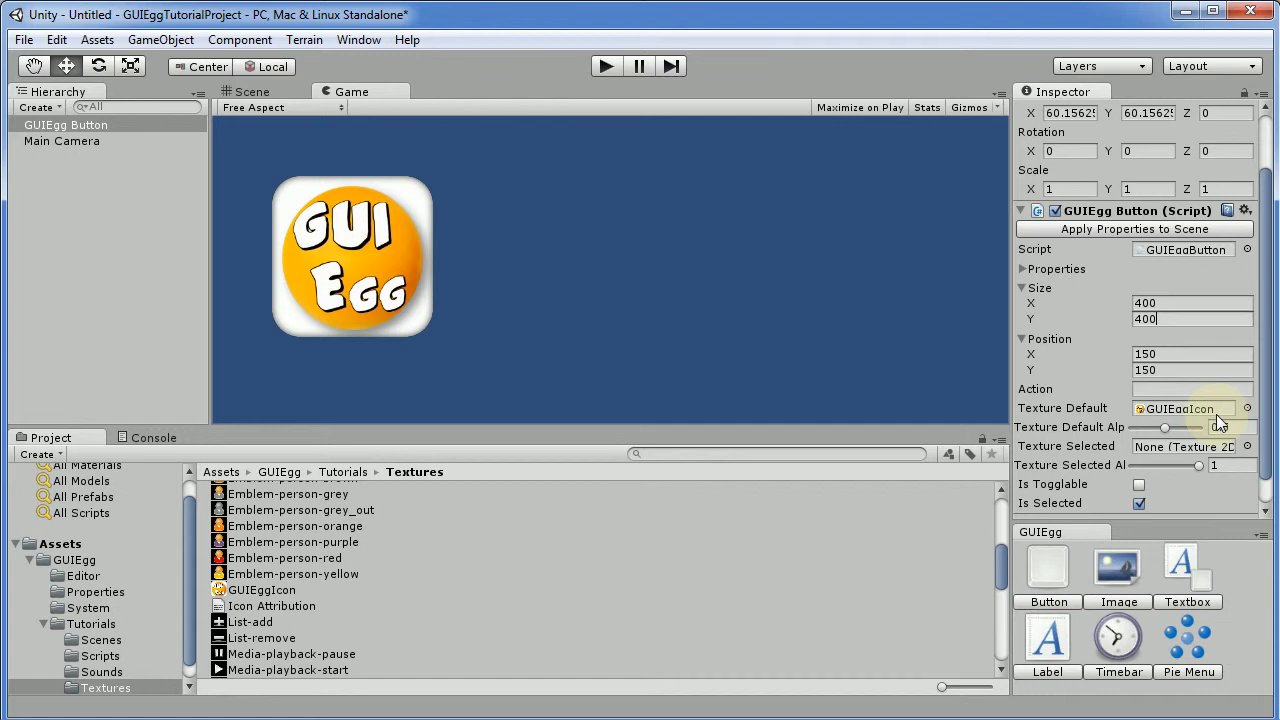
Deselect the GUIEgg Button object and test how the button reacts in the Game view
{"action": "scroll", "coordinate": [1268, 398], "scroll_direction": "down", "scroll_amount": 2}
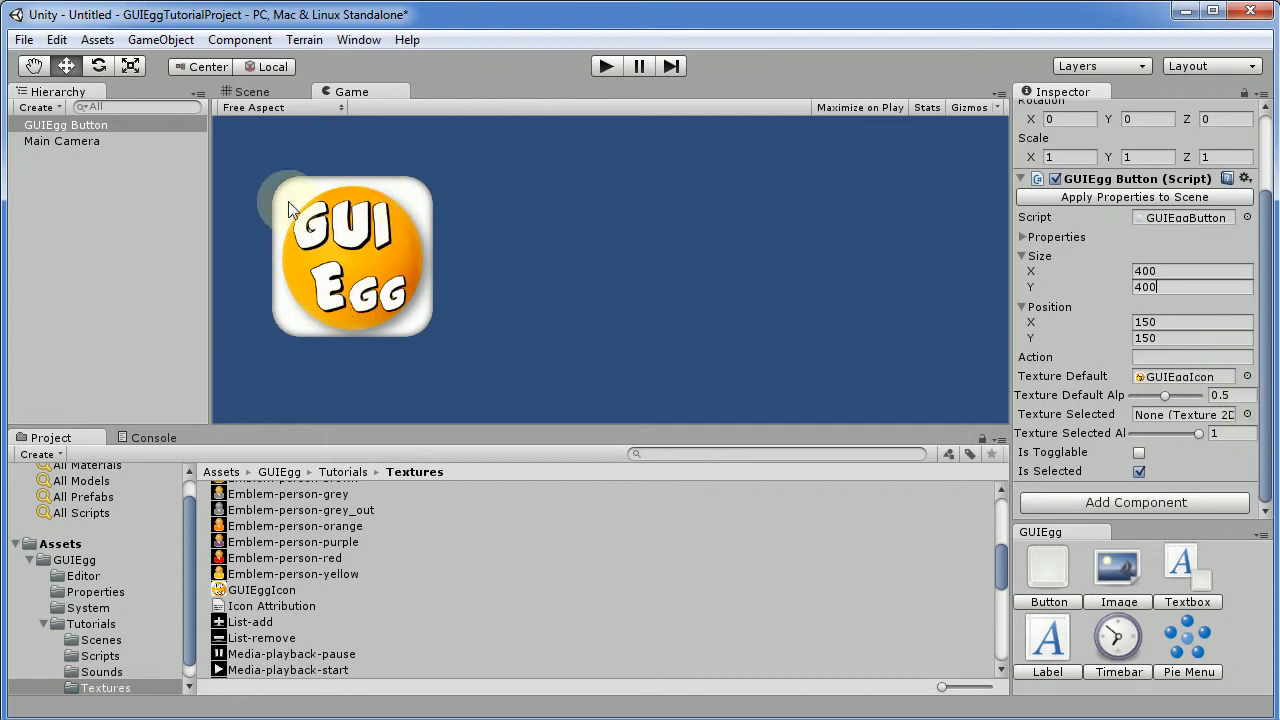
{"action": "left_click", "coordinate": [97, 223]}
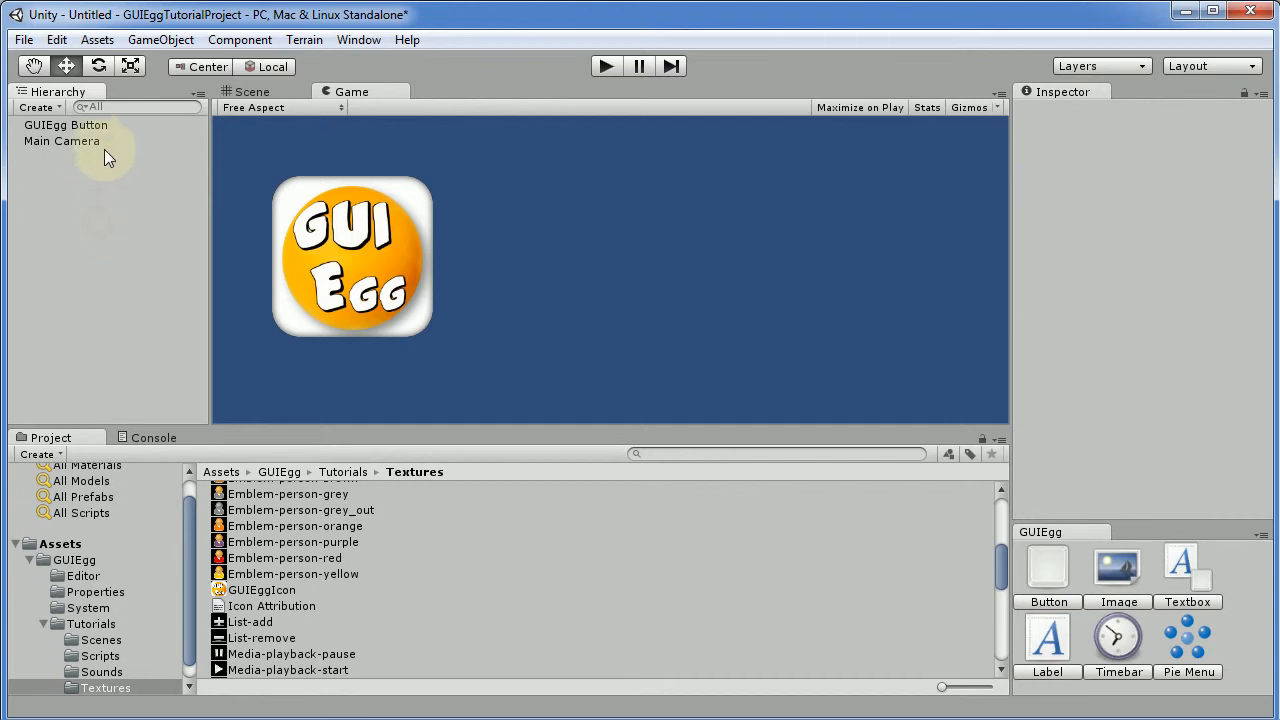
{"action": "left_click", "coordinate": [372, 252]}
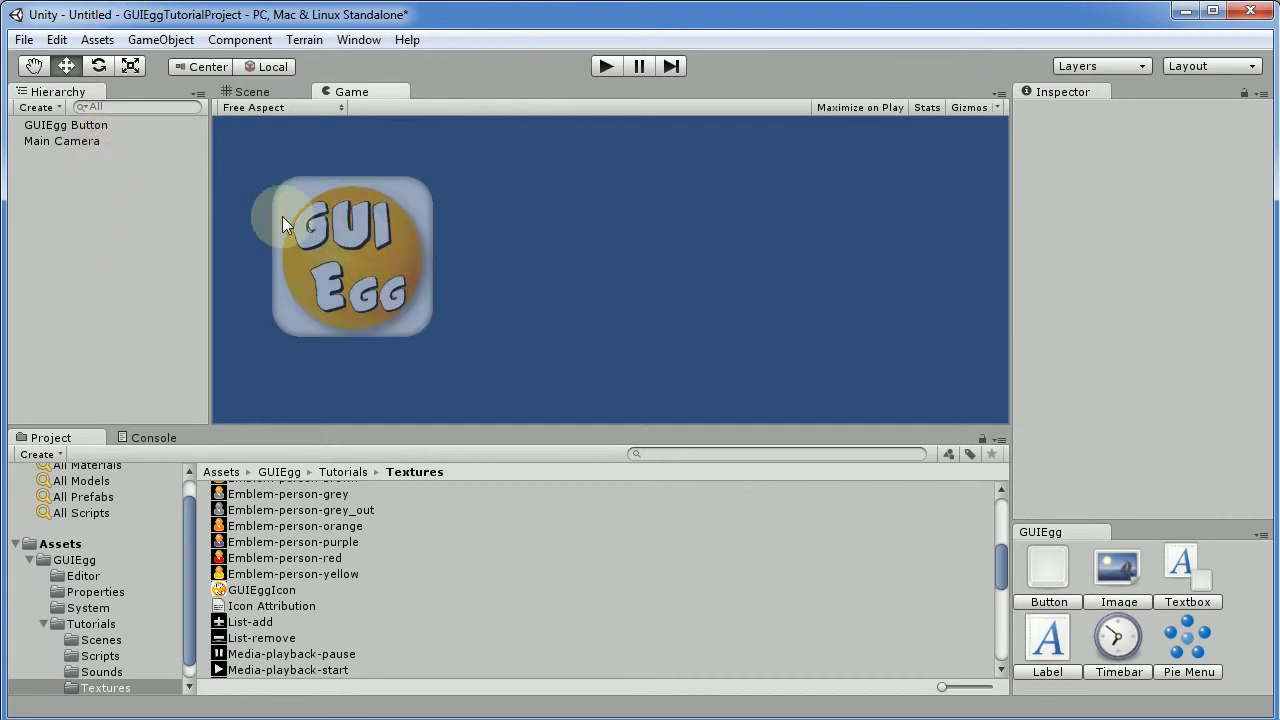
Make the GUIEgg Button togglable and toggle it repeatedly in the Game view
{"action": "left_click", "coordinate": [80, 126]}
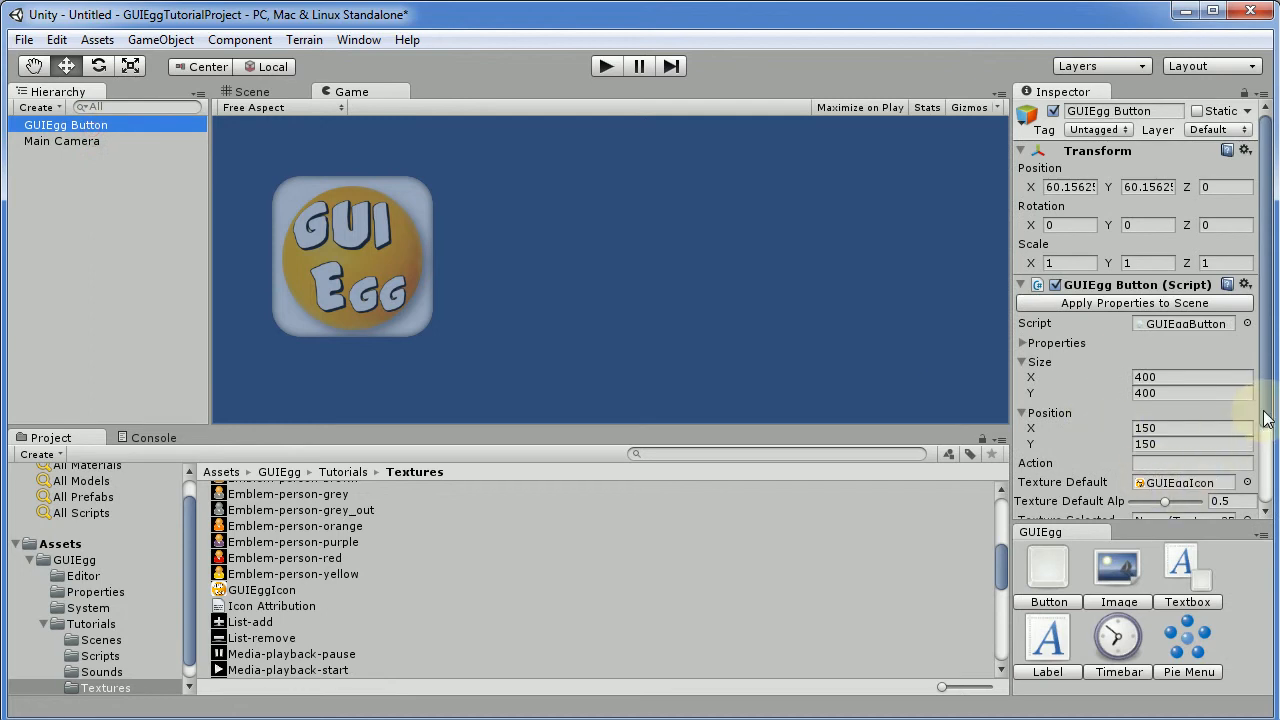
{"action": "scroll", "coordinate": [1266, 418], "scroll_direction": "down", "scroll_amount": 3}
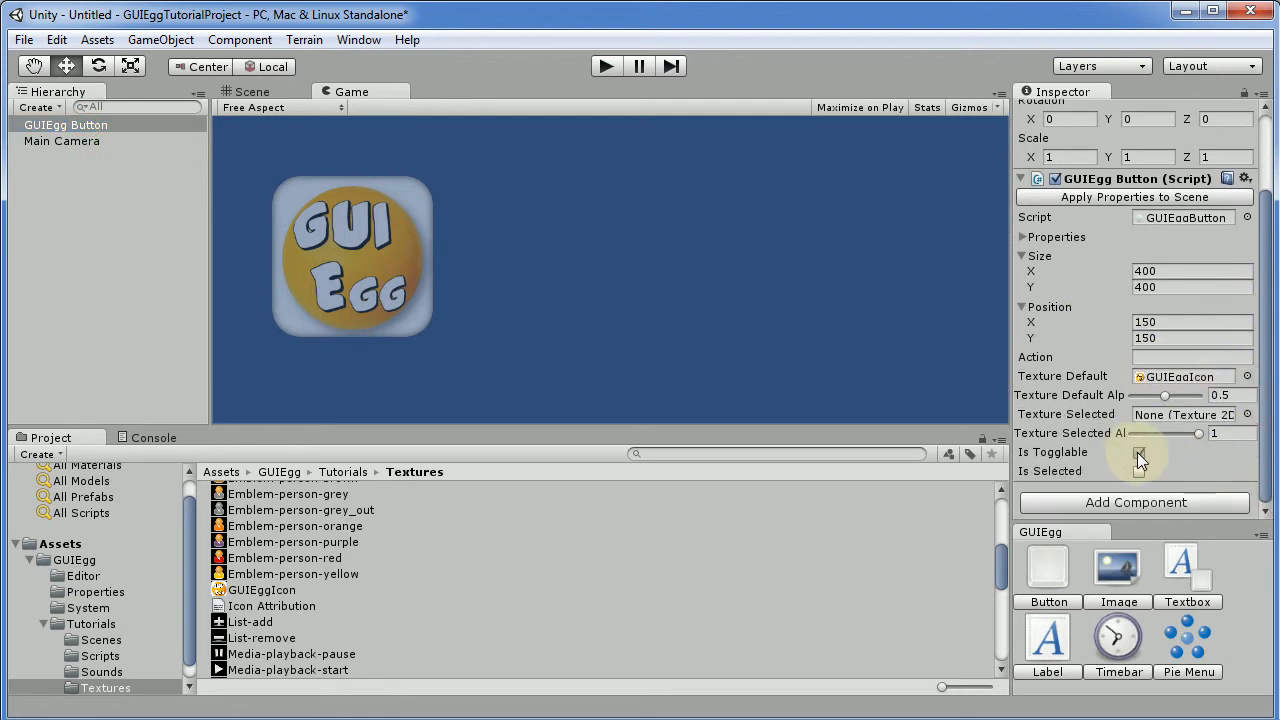
{"action": "left_click", "coordinate": [360, 239]}
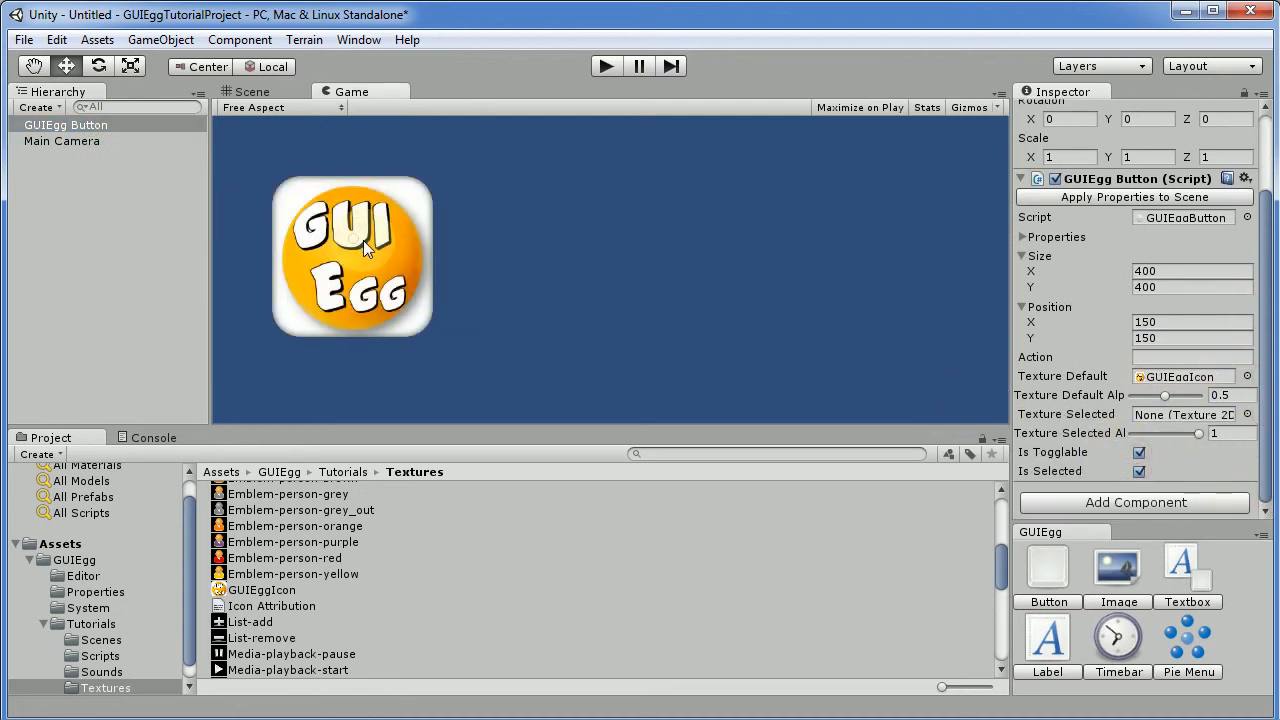
{"action": "left_click", "coordinate": [364, 241]}
{"action": "left_click", "coordinate": [364, 242]}
{"action": "left_click", "coordinate": [364, 242]}
{"action": "left_click", "coordinate": [364, 242]}
{"action": "left_click", "coordinate": [364, 242]}
{"action": "left_click", "coordinate": [364, 242]}
Assign the push_button_02 clip as the GUIEgg Button's click sound, with the sound volume at 1
{"action": "left_click_drag", "start_coordinate": [1265, 328], "coordinate": [1265, 286]}
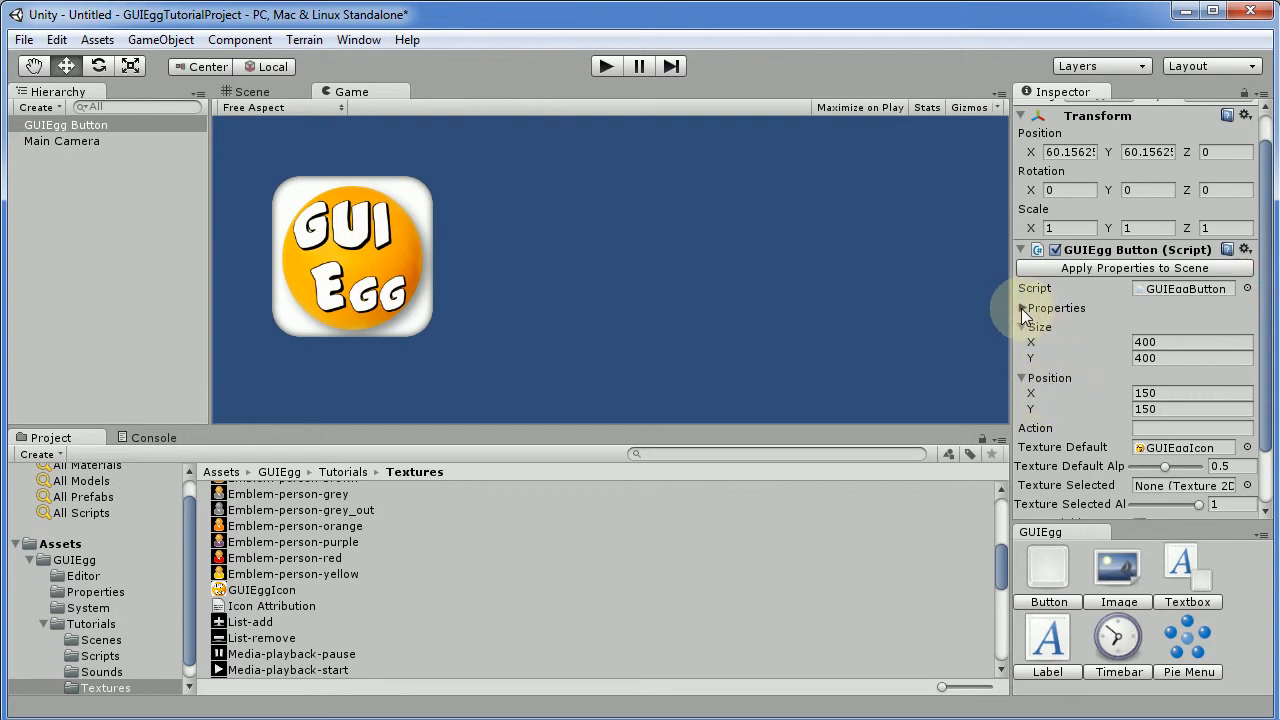
{"action": "left_click", "coordinate": [1024, 310]}
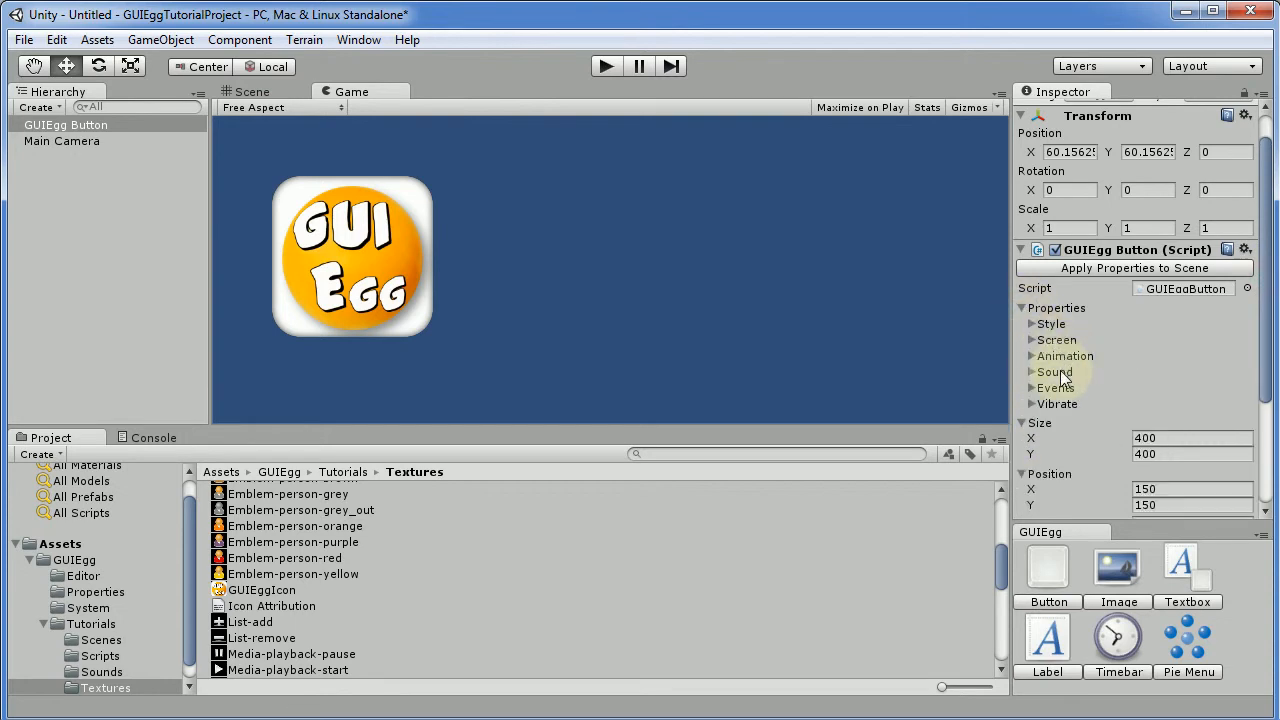
{"action": "left_click", "coordinate": [1036, 373]}
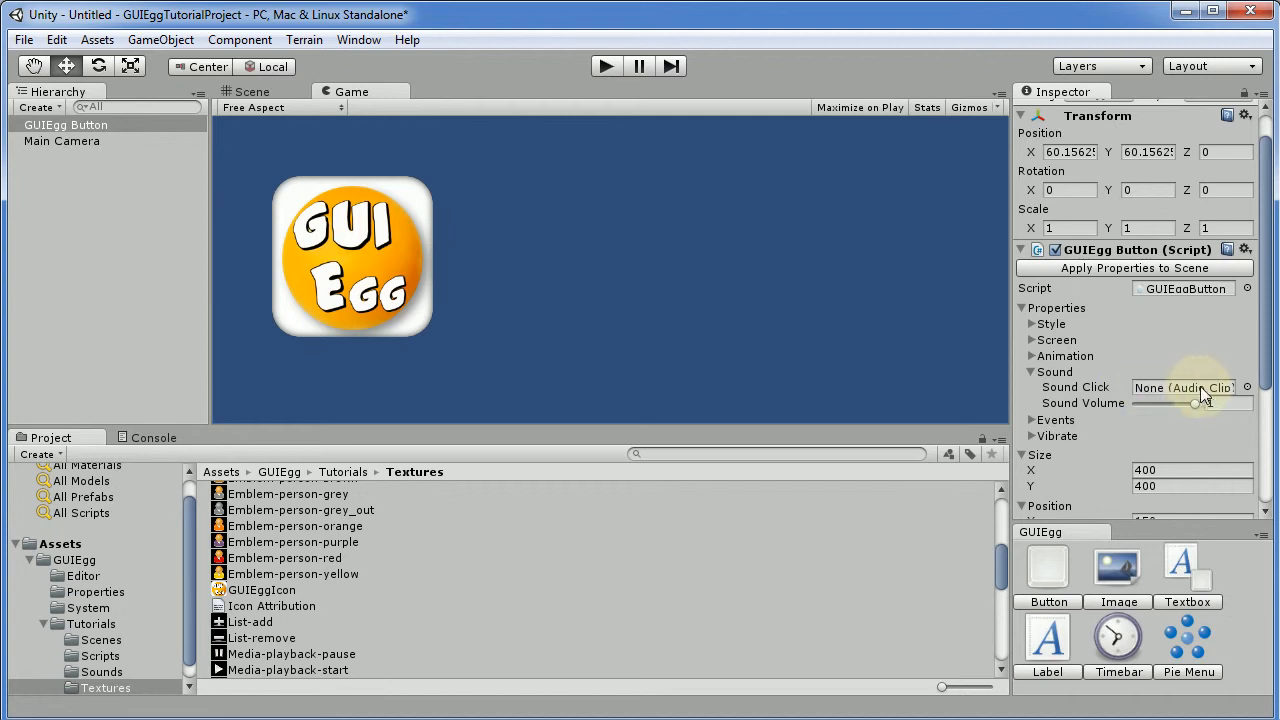
{"action": "left_click", "coordinate": [104, 672]}
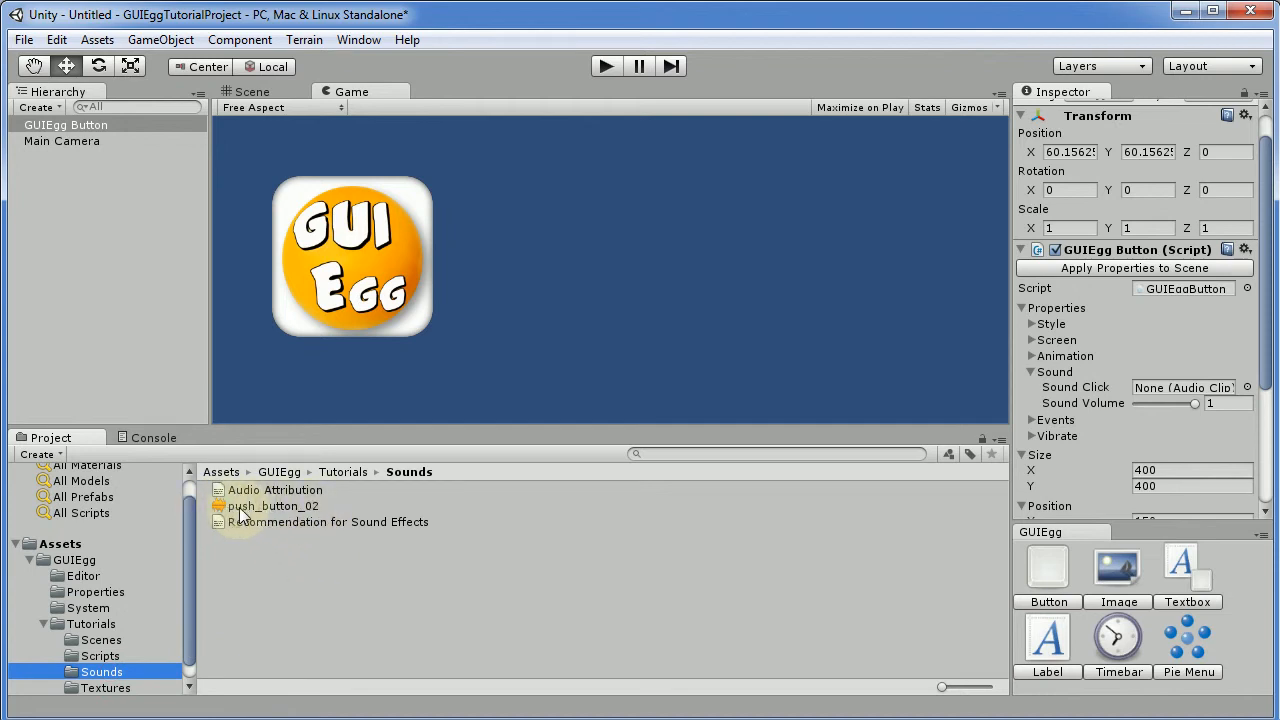
{"action": "left_click_drag", "start_coordinate": [240, 508], "coordinate": [1166, 396]}
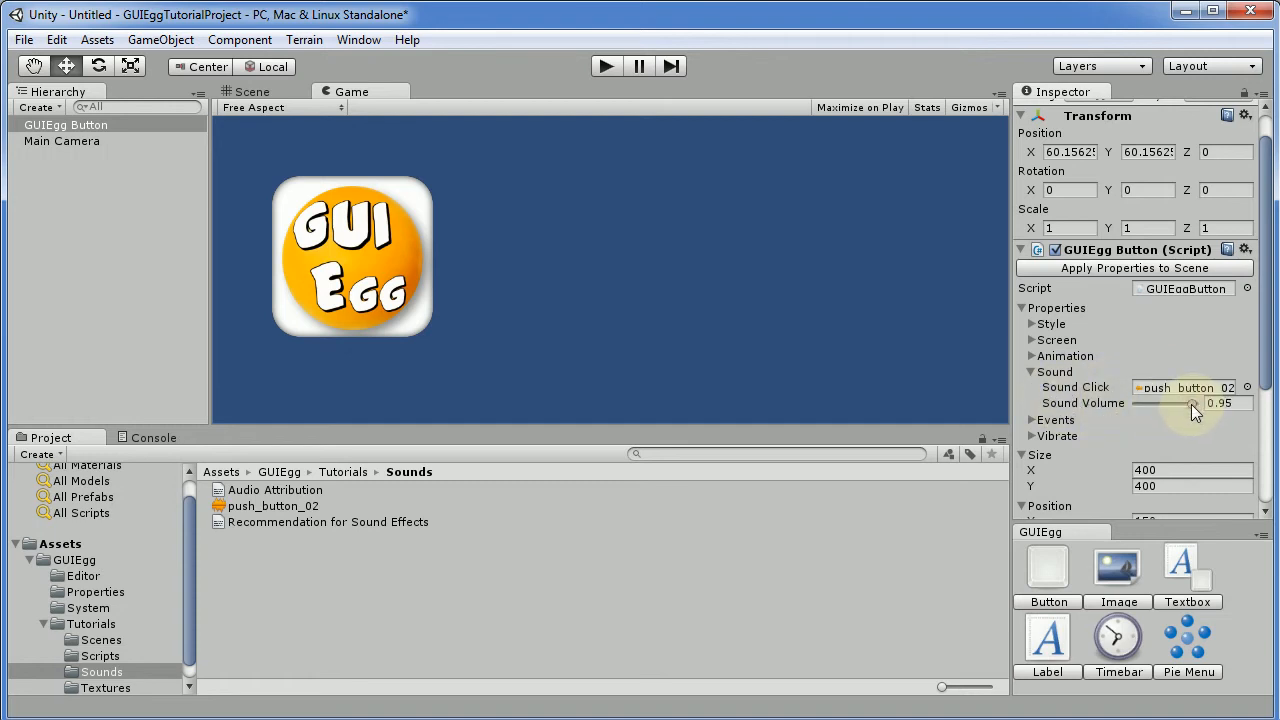
{"action": "mouse_move", "coordinate": [1191, 404]}
{"action": "left_mouse_down"}
{"action": "mouse_move", "coordinate": [1135, 404]}
{"action": "mouse_move", "coordinate": [1170, 404]}
{"action": "left_mouse_up"}
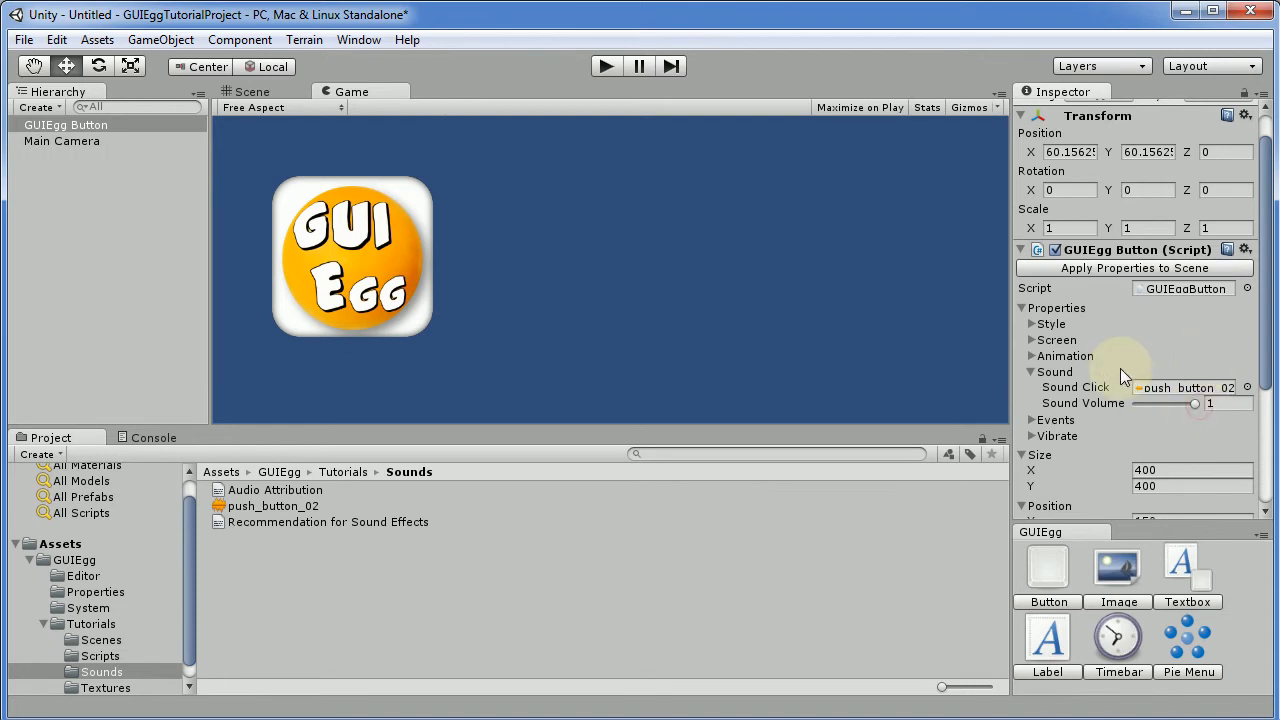
Run the scene in play mode and test the button's toggling and click sound
{"action": "left_click", "coordinate": [606, 67]}
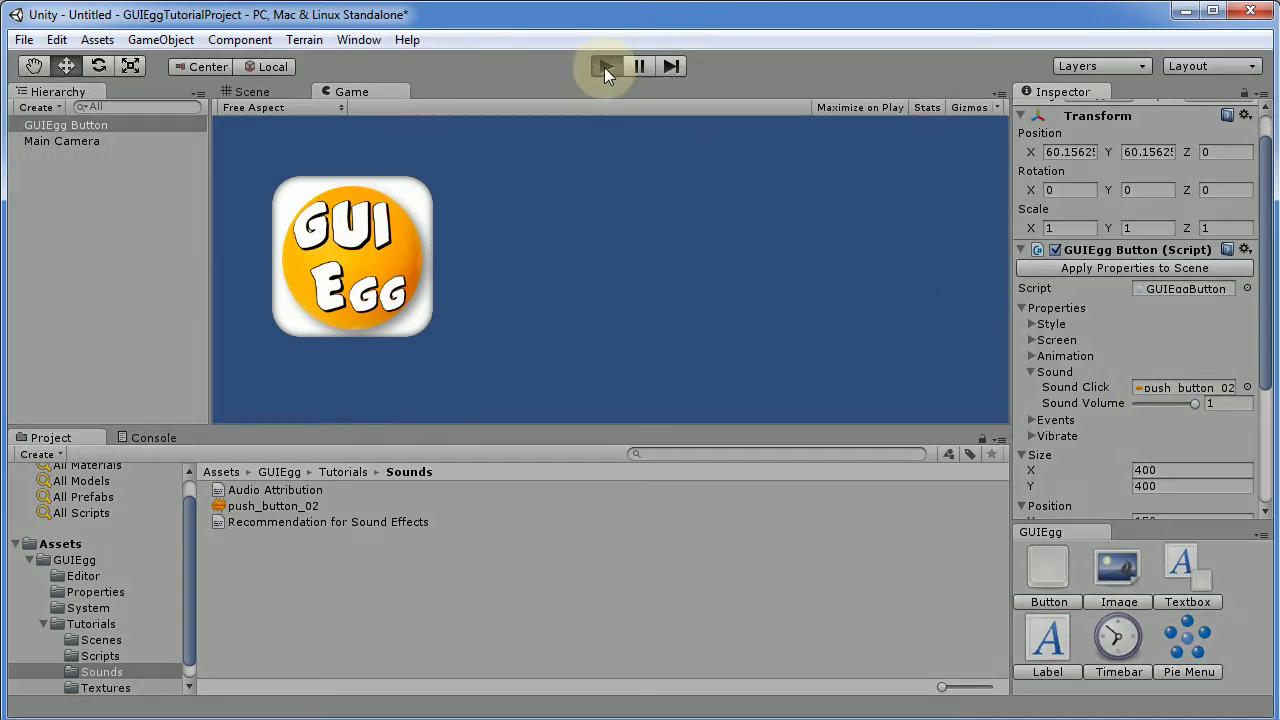
{"action": "left_click", "coordinate": [369, 248]}
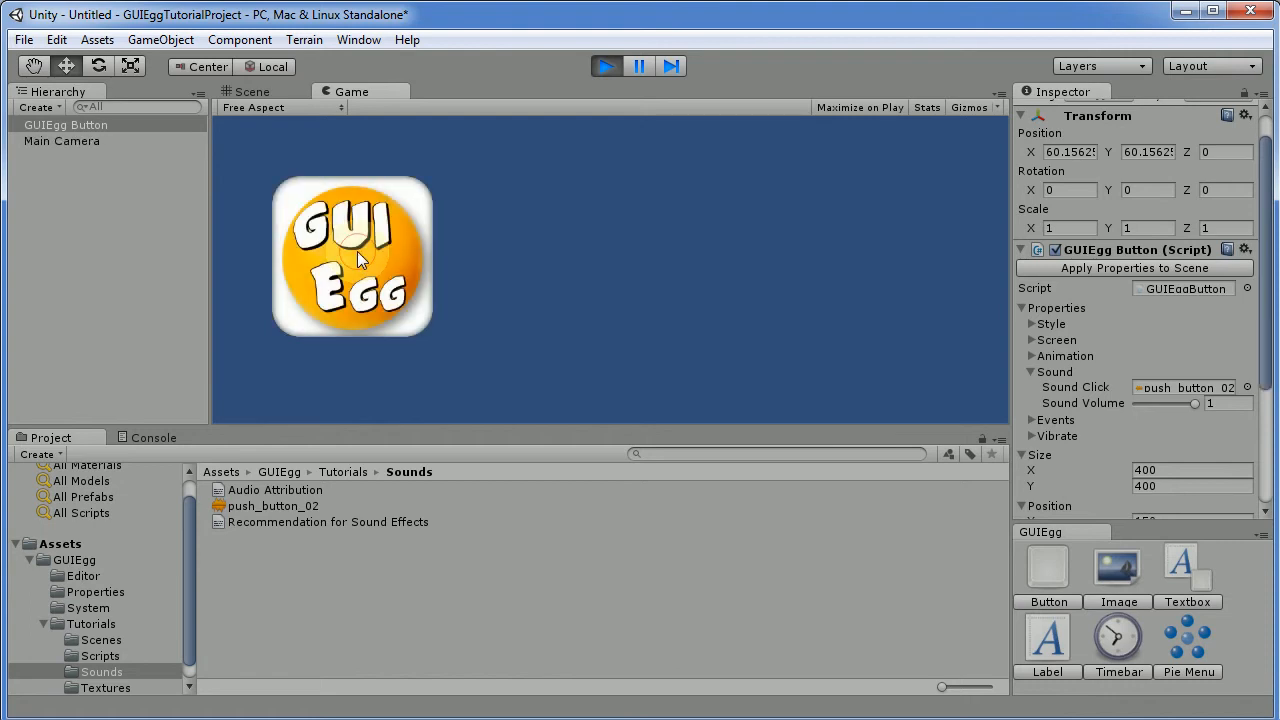
{"action": "left_click", "coordinate": [358, 252]}
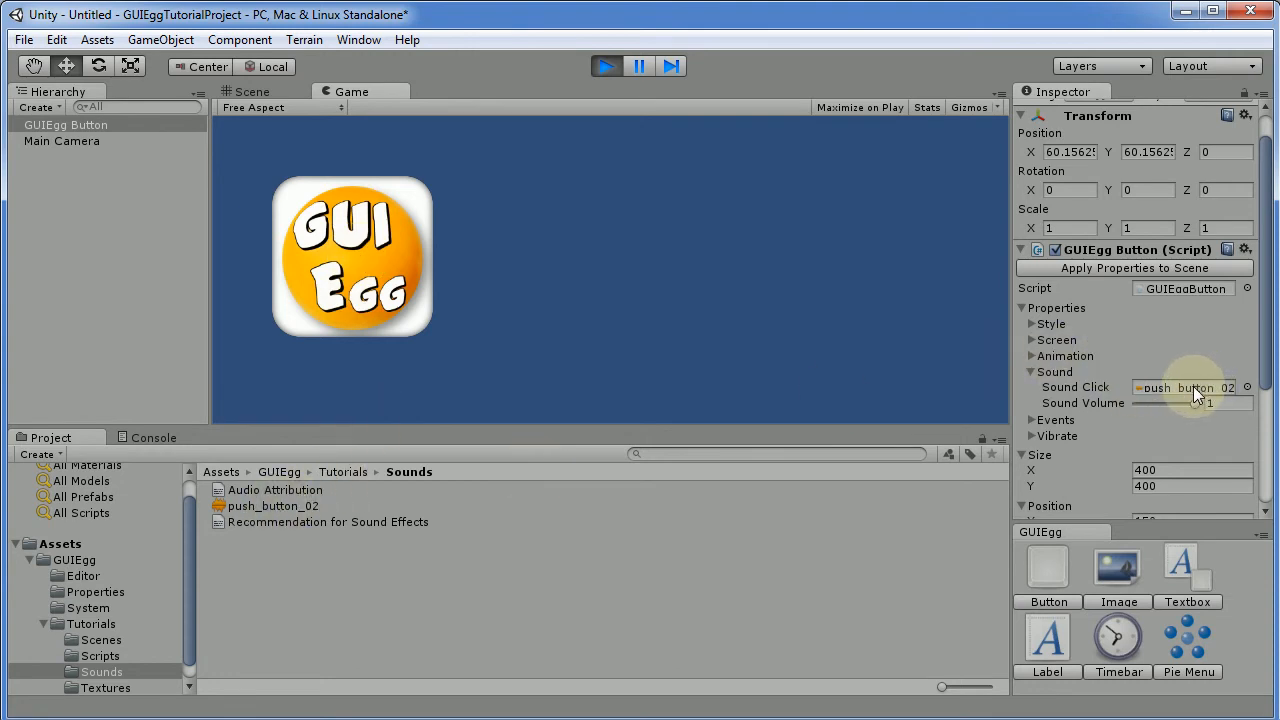
{"action": "left_click", "coordinate": [356, 262]}
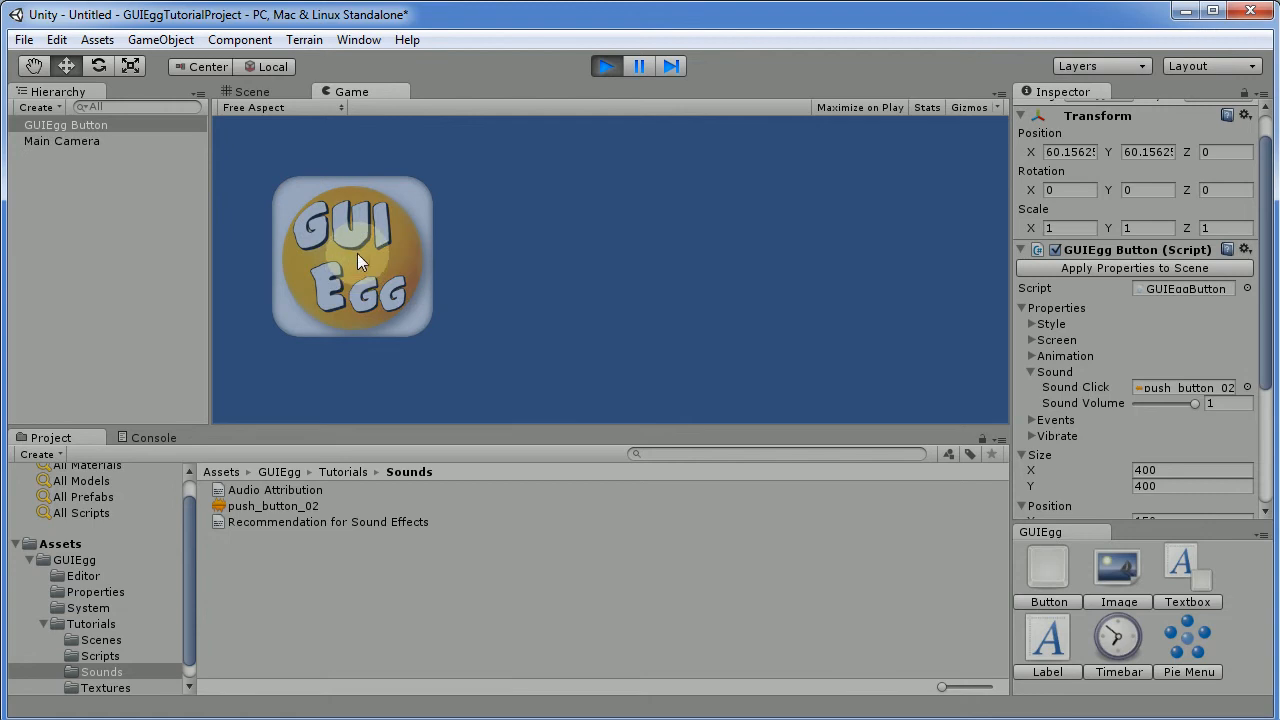
{"action": "left_click", "coordinate": [357, 254]}
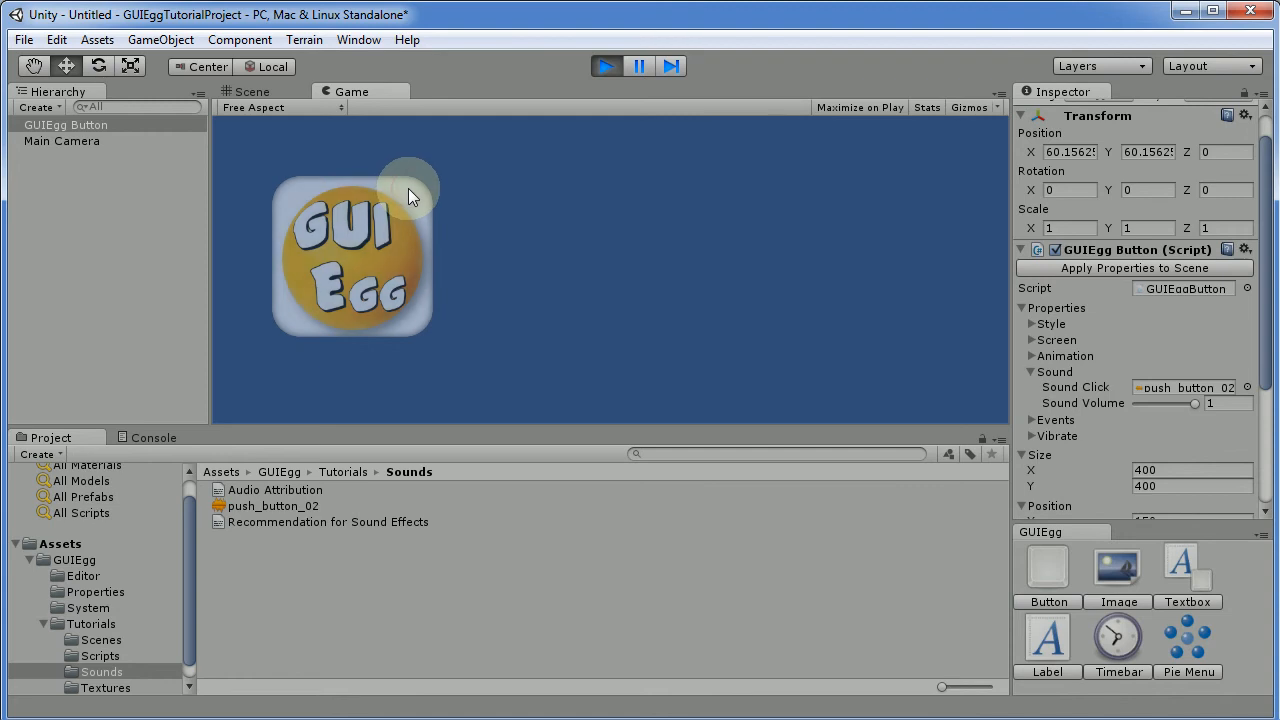
{"action": "left_click", "coordinate": [409, 188]}
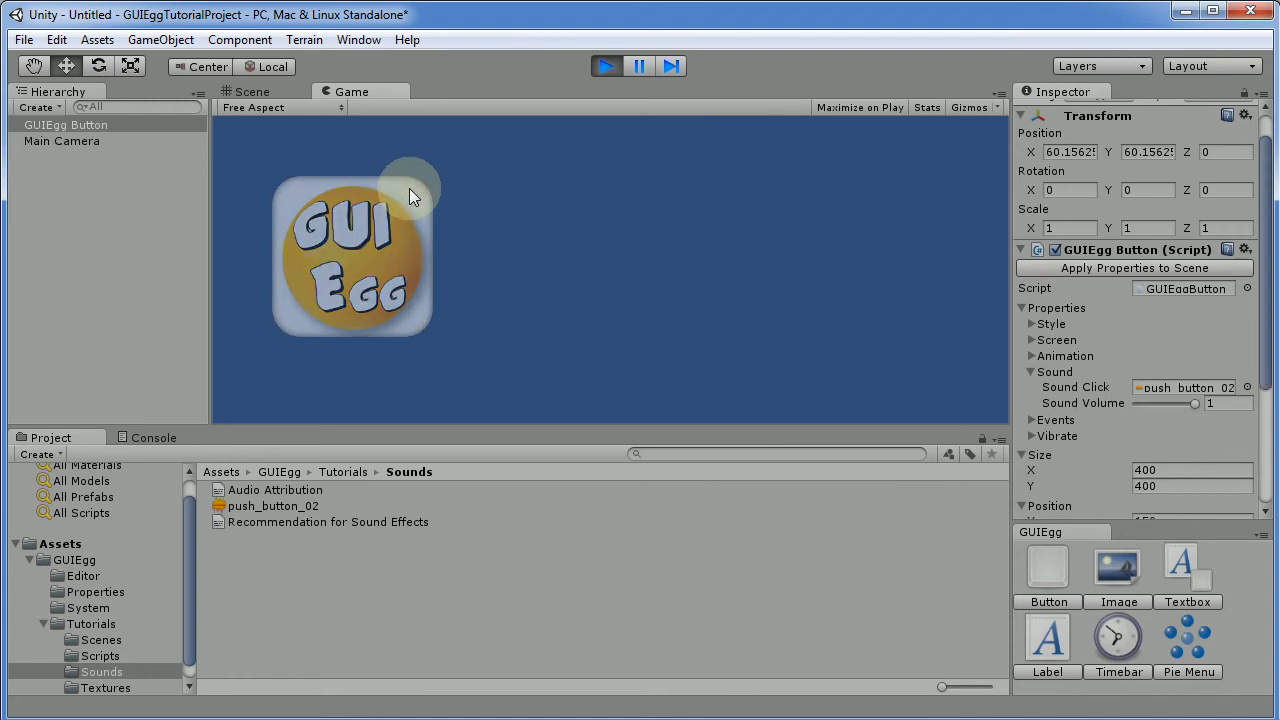